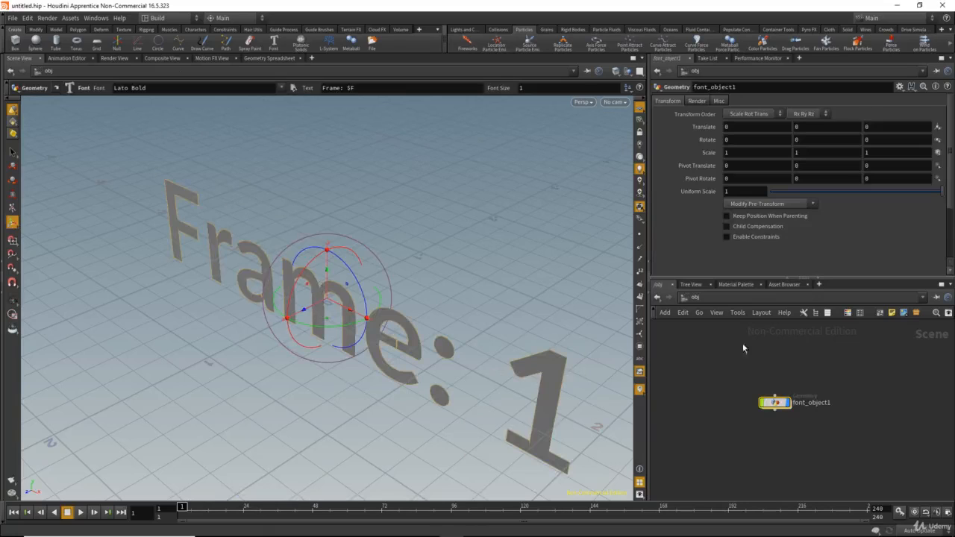
Step: Open the font object's geometry network and replace the font node's text with "Houdini"
middle_click_drag(758, 358, 757, 355)
double_click(773, 400)
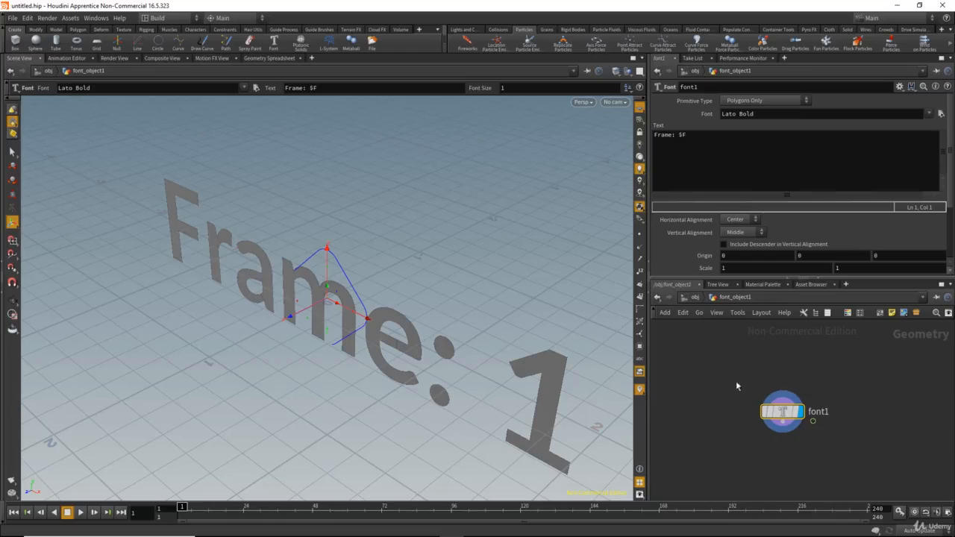
middle_click_drag(737, 386, 746, 386)
left_click_drag(690, 137, 592, 138)
key("s")
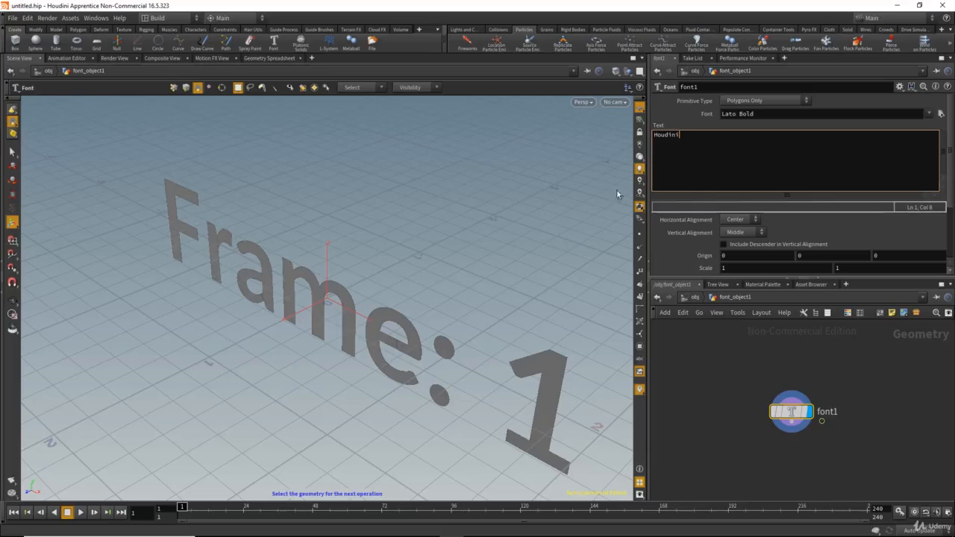
left_click(702, 341)
left_click_drag(473, 316, 401, 256, "alt")
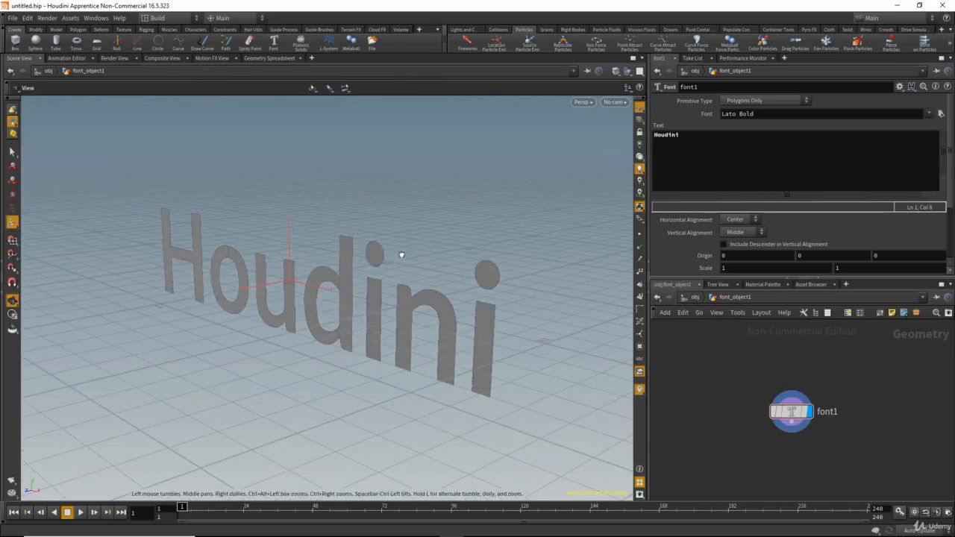
left_click_drag(791, 411, 767, 403)
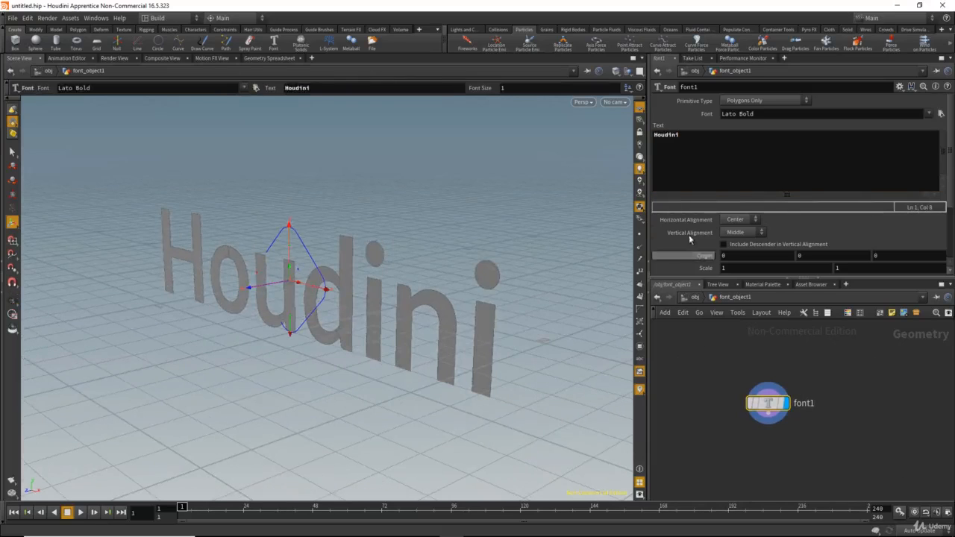
Step: Set the font node's Y origin to 1 to raise the text above the grid
scroll(681, 257, "down", 2)
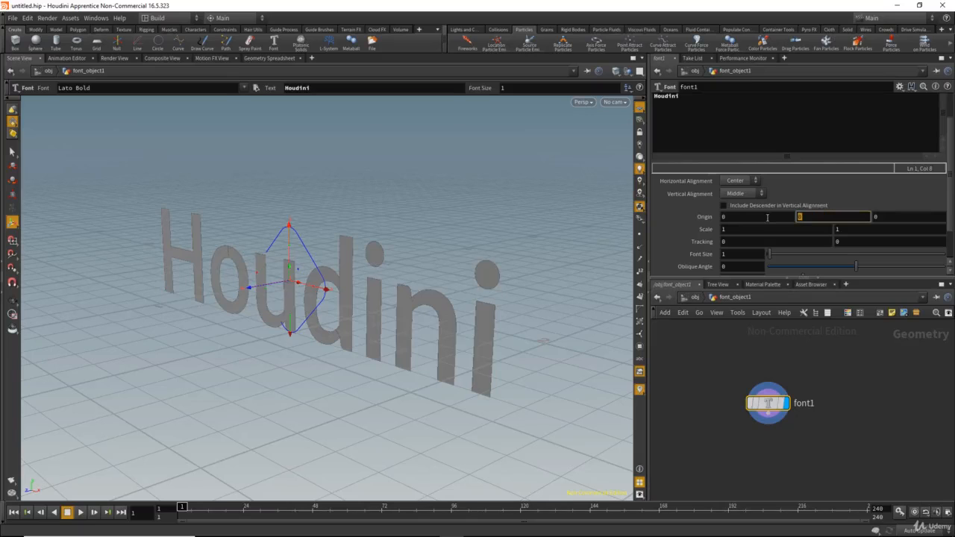
type("1")
key("Return")
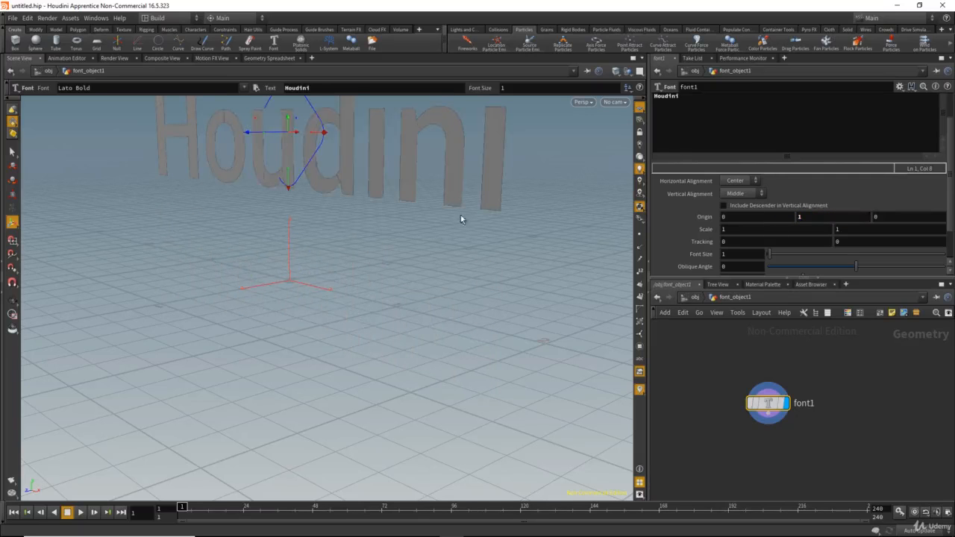
key("Escape")
left_click_drag(461, 220, 293, 267)
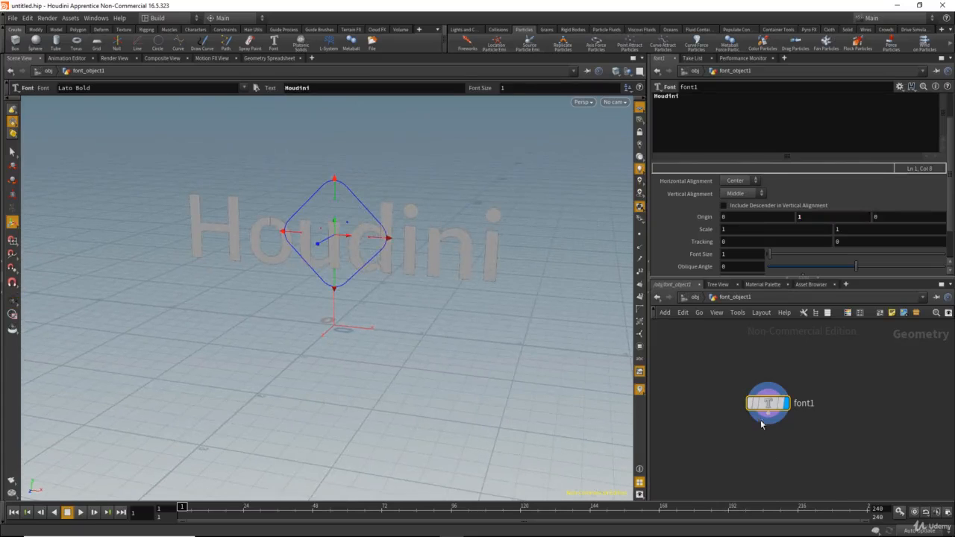
Step: Add a PolyExtrude node below font1, feed it from the font node's output and display it
left_click(763, 421)
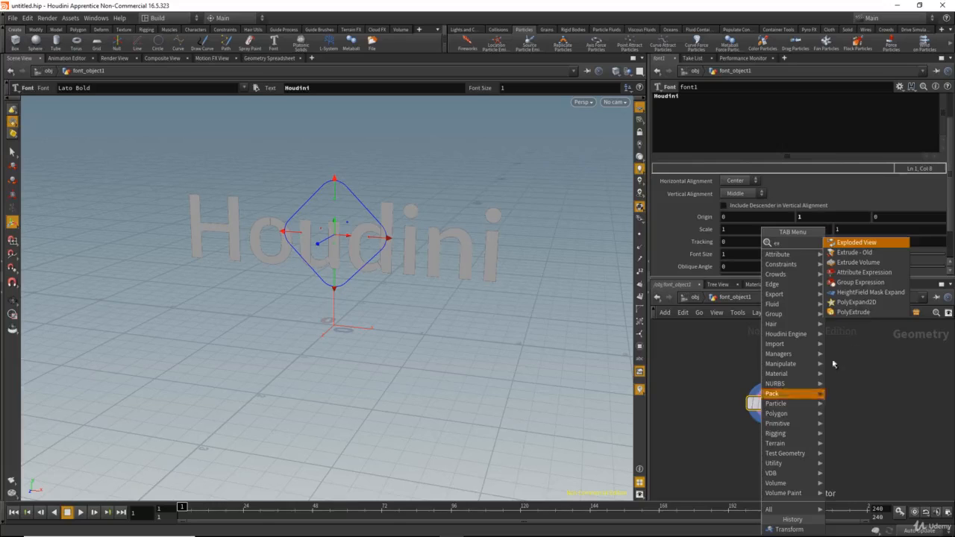
key("Escape")
left_click(780, 454)
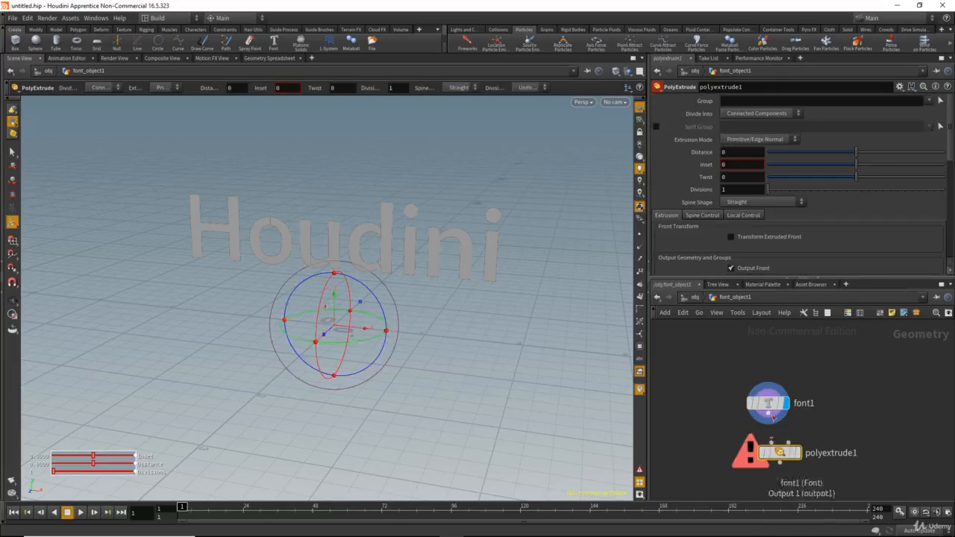
left_click(768, 414)
left_click(771, 443)
left_click(797, 453)
left_click_drag(786, 459, 774, 459)
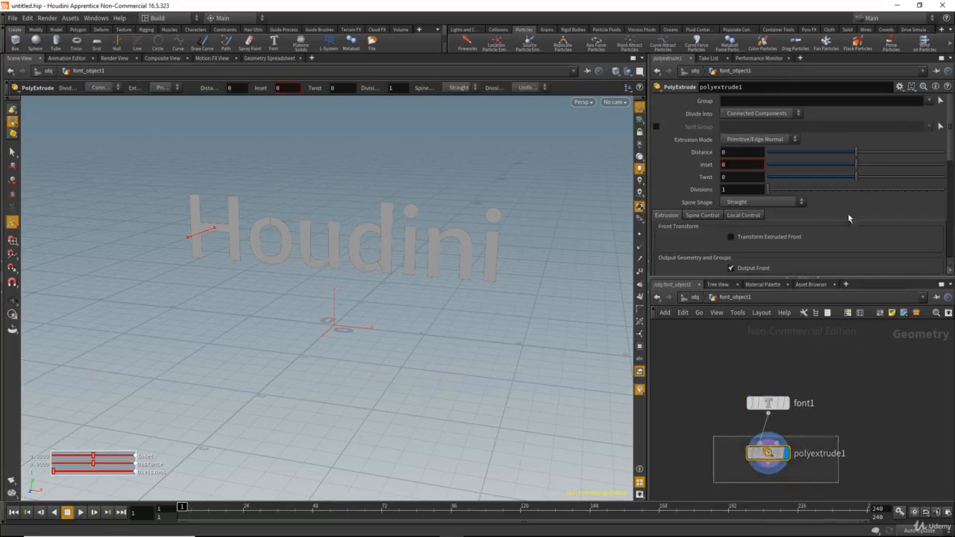
Step: Set the PolyExtrude distance to 0.18 to give the letters depth
left_click_drag(855, 156, 873, 152)
key("Escape")
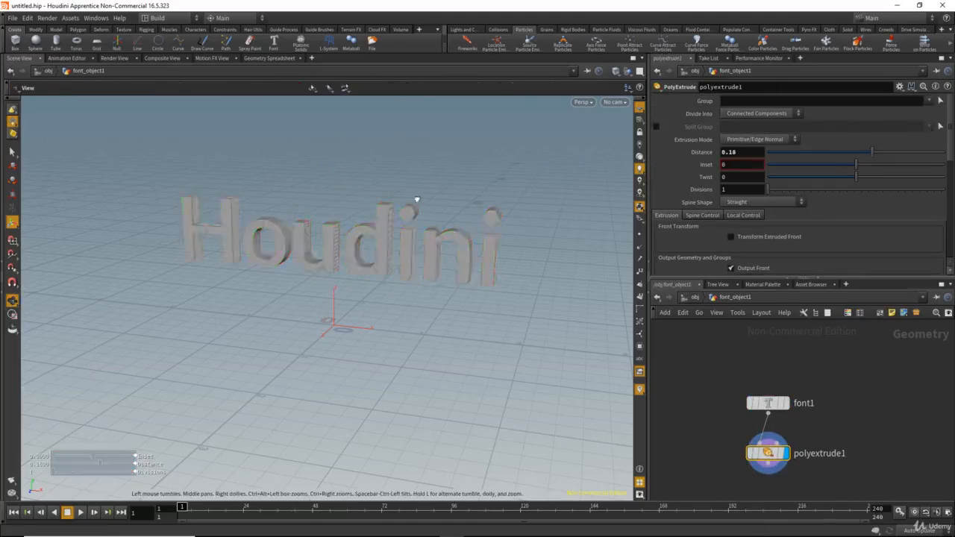
mouse_move(416, 202)
left_mouse_down()
mouse_move(306, 209)
mouse_move(411, 196)
left_mouse_up()
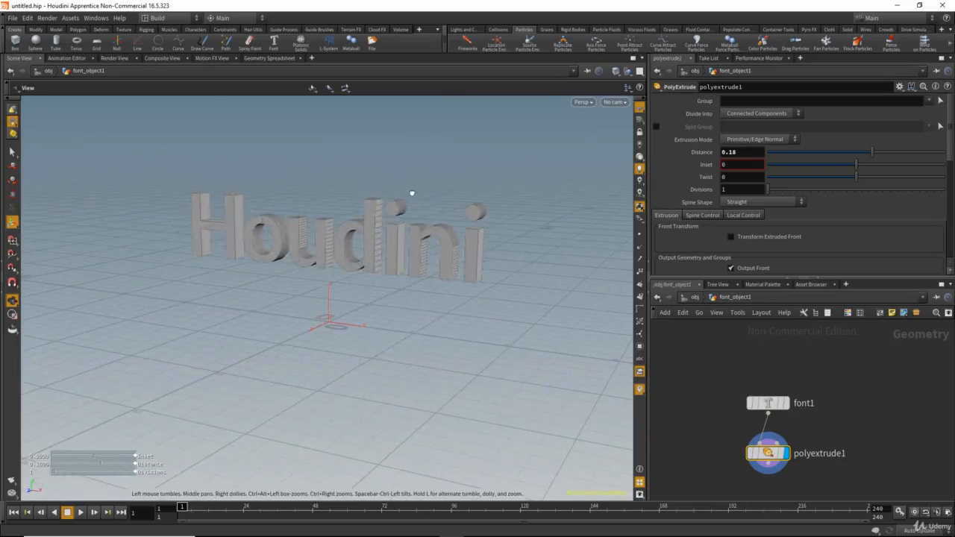
key("Return")
Step: Enable Output Back on the PolyExtrude node to close the rear of the letters
scroll(696, 235, "down", 3)
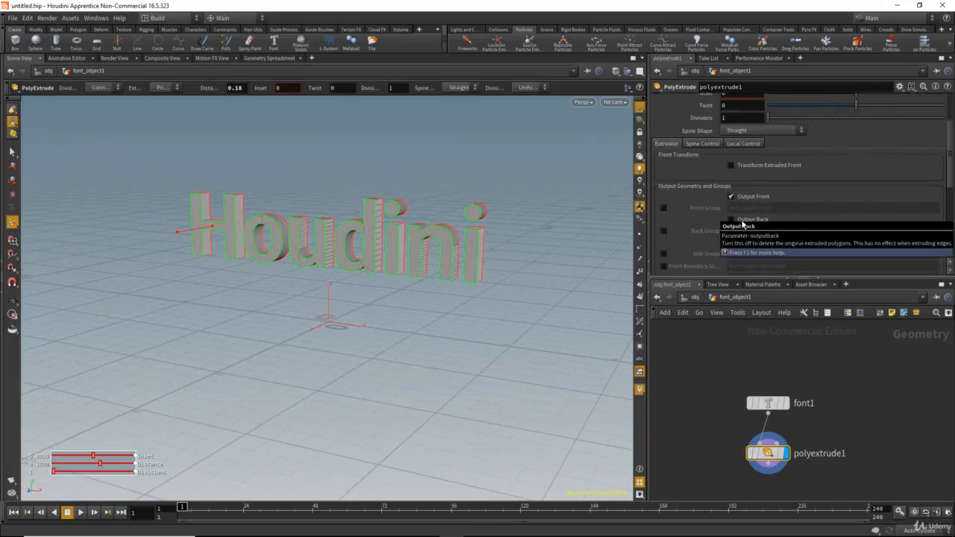
left_click(741, 223)
left_click_drag(441, 219, 439, 262, "alt")
key("Return")
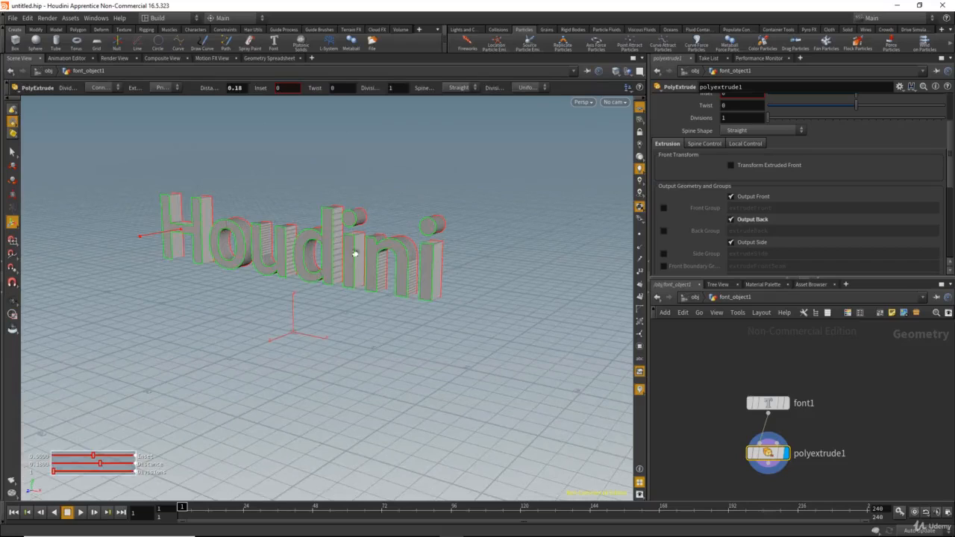
Step: Add an IsoOffset node, connect polyextrude1 to its first input and display it
middle_click_drag(721, 420, 723, 369)
middle_click_drag(715, 403, 703, 390)
key("Tab")
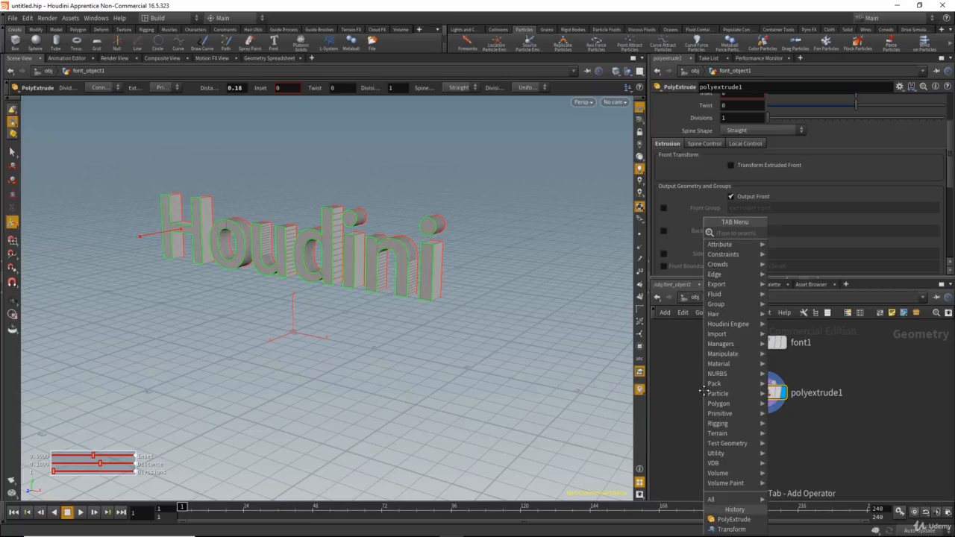
type("iso")
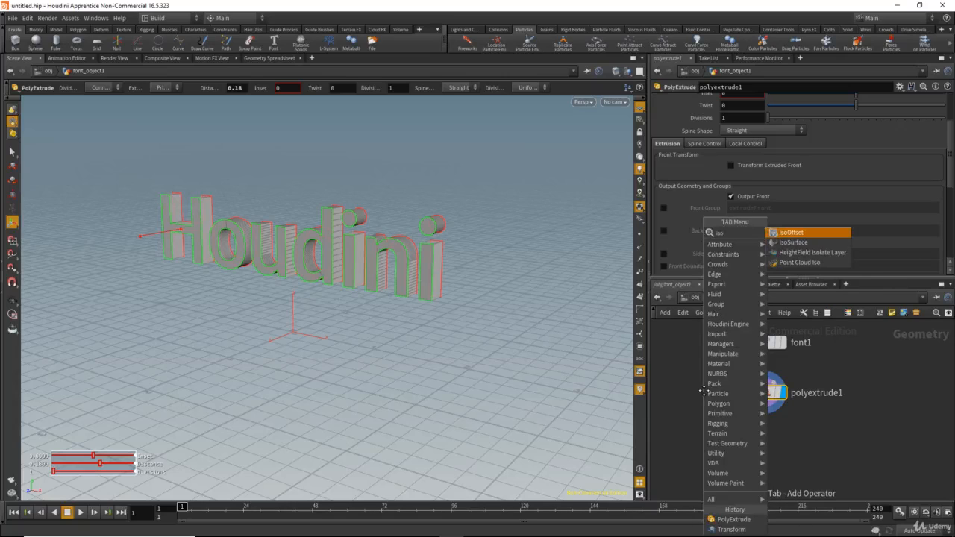
left_click(794, 233)
left_click(813, 452)
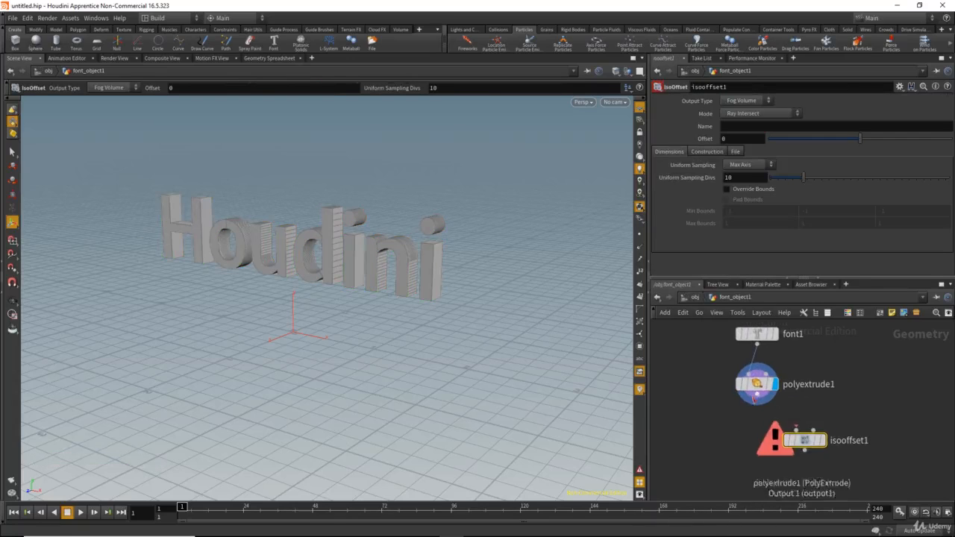
left_click(757, 395)
left_click(826, 446)
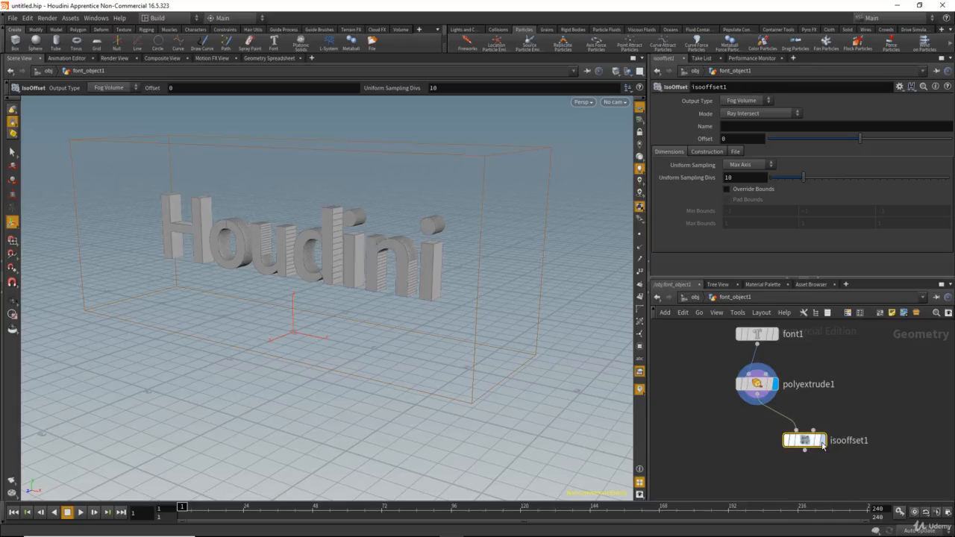
left_click(822, 441)
Step: Inspect the fog volume and set the IsoOffset's Uniform Sampling Divs to 30
left_click_drag(424, 269, 478, 298)
key("Return")
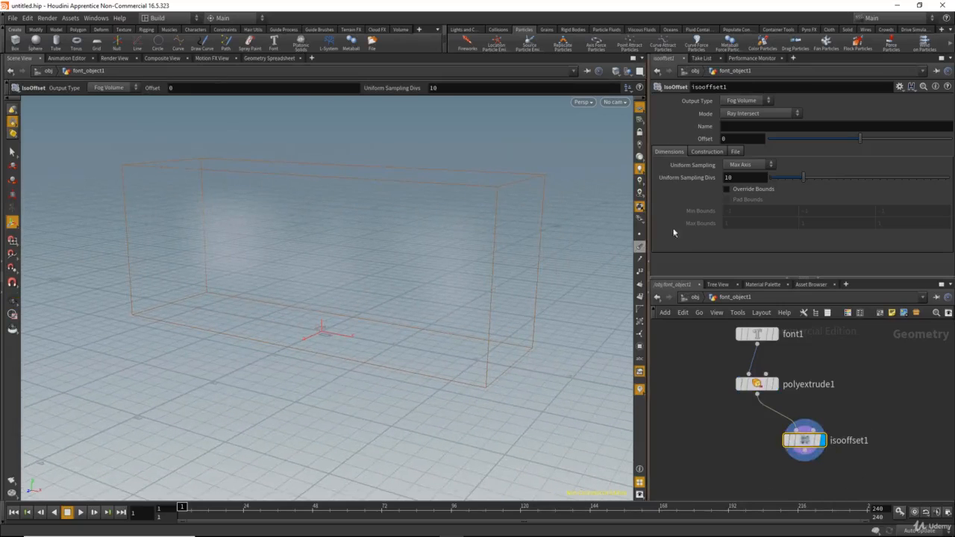
middle_click_drag(439, 253, 440, 261, "alt")
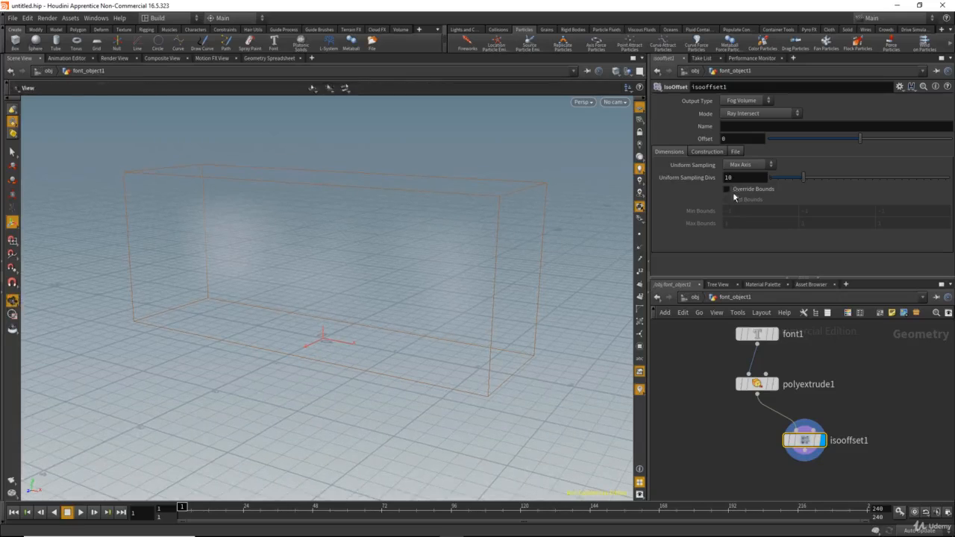
left_click_drag(740, 179, 699, 181)
type("3")
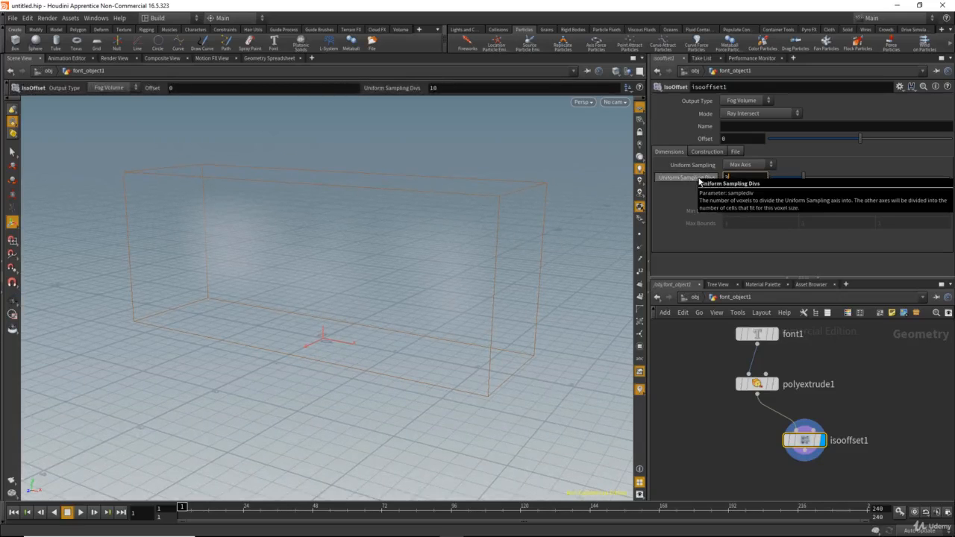
type("0")
key("Return")
key("Escape")
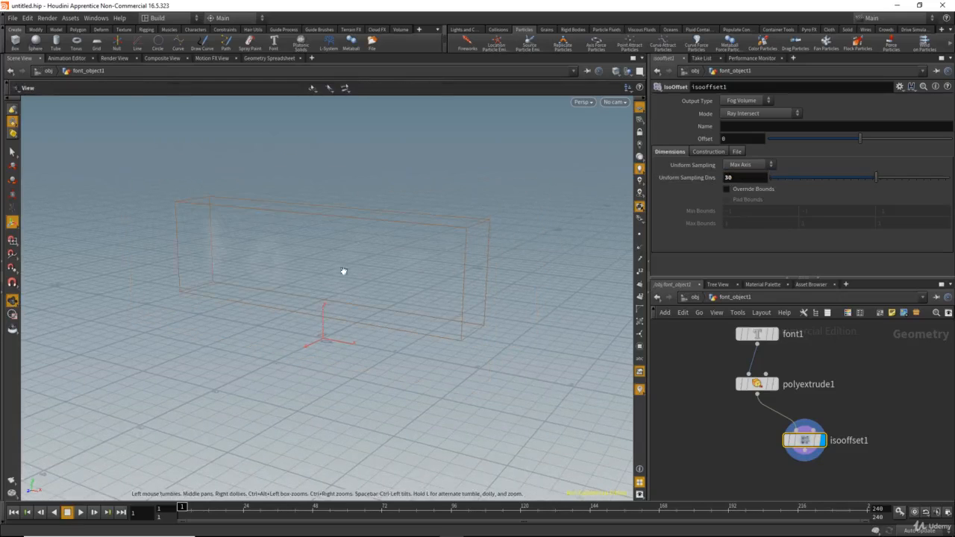
mouse_move(384, 277)
left_mouse_down()
mouse_move(324, 276)
mouse_move(469, 316)
mouse_move(383, 294)
mouse_move(443, 292)
mouse_move(386, 285)
left_mouse_up()
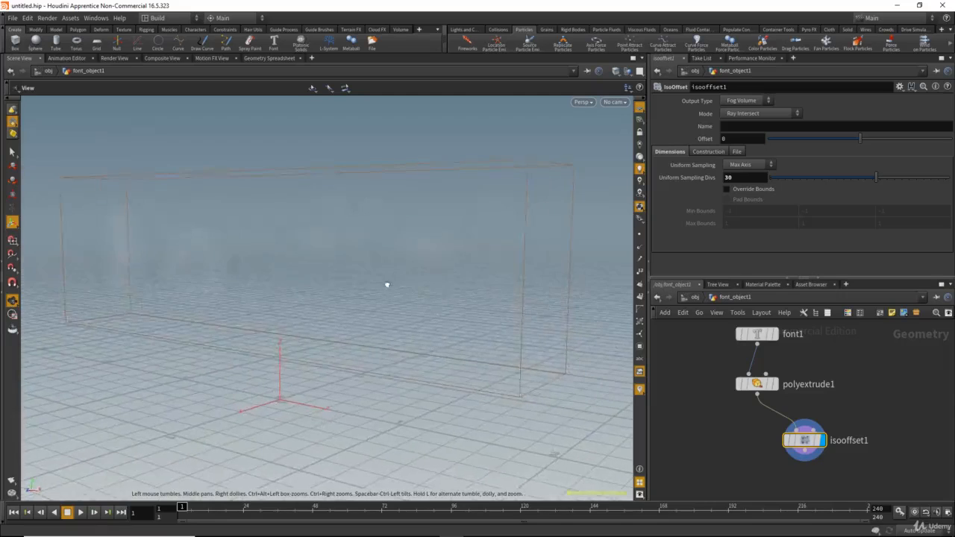
Step: Raise the IsoOffset's Uniform Sampling Divs to 60 and inspect the volume
left_click(743, 179)
type("60")
key("Return")
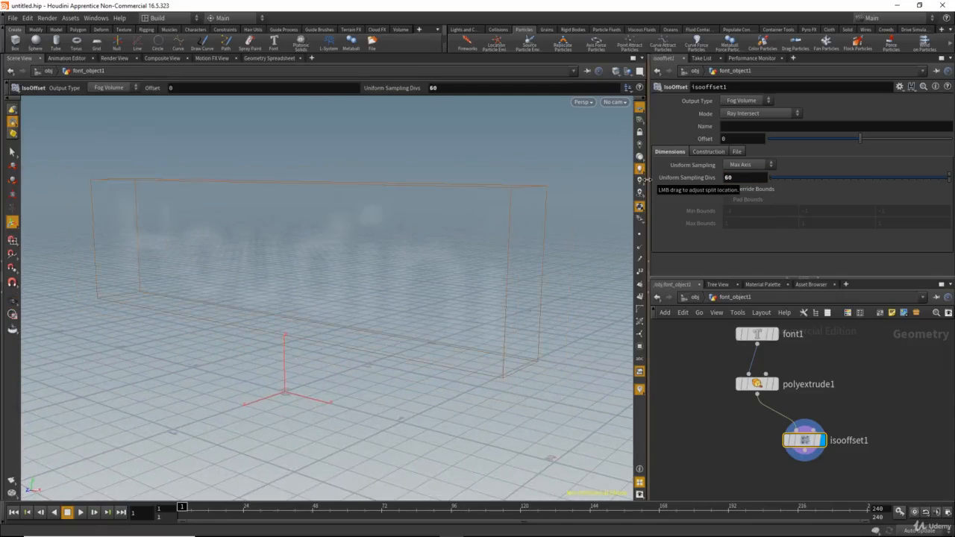
left_click_drag(394, 335, 321, 291)
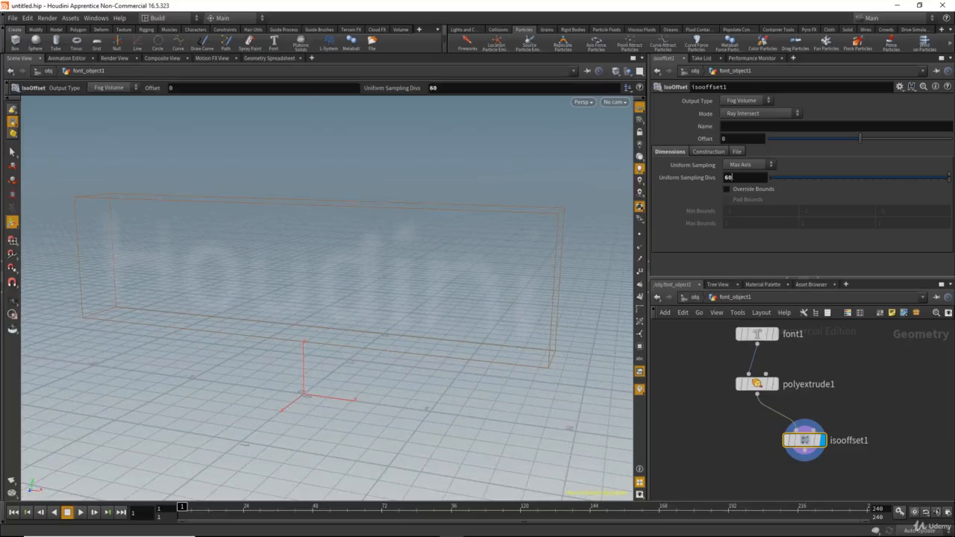
Step: Set the IsoOffset's Uniform Sampling Divs to 80 for a sharper fog volume
type("80")
key("Return")
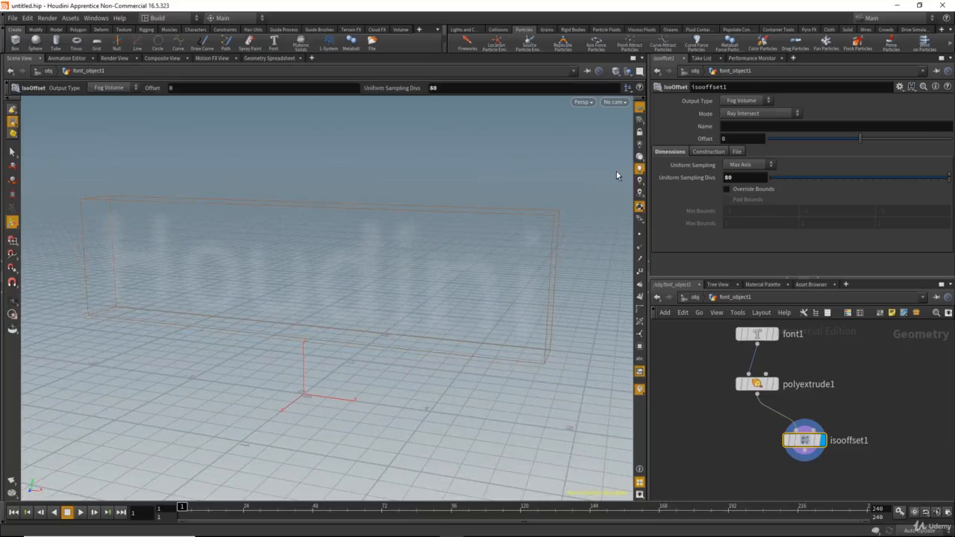
left_click_drag(472, 239, 491, 239, "alt")
Step: Add a Scatter node below isooffset1, connect the volume to its input and display the scattered points
middle_click_drag(718, 447, 708, 419)
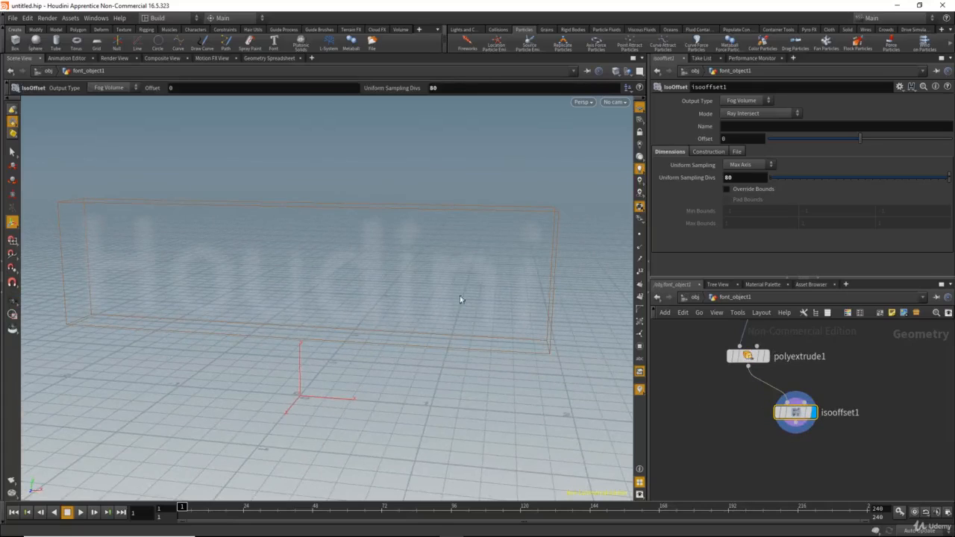
middle_click_drag(792, 476, 790, 471)
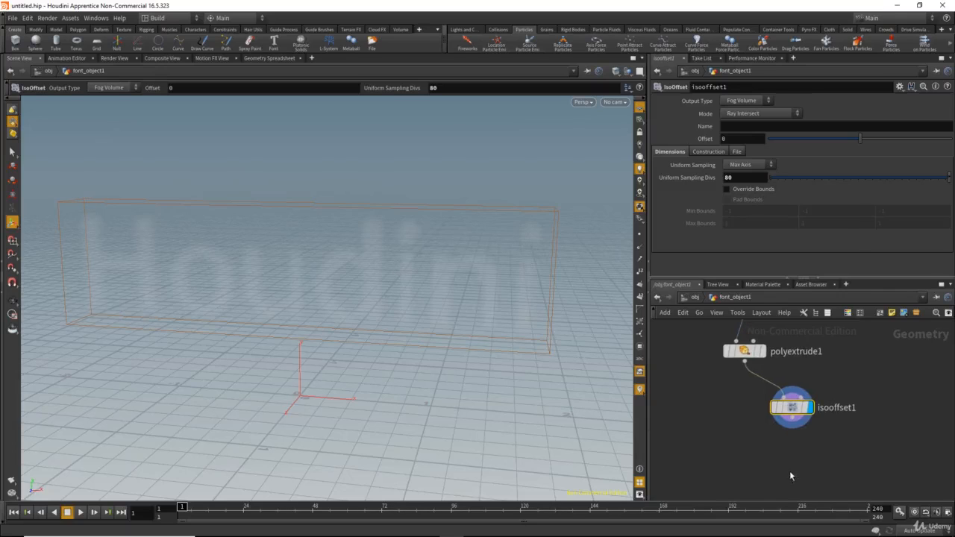
key("Tab")
type("sca")
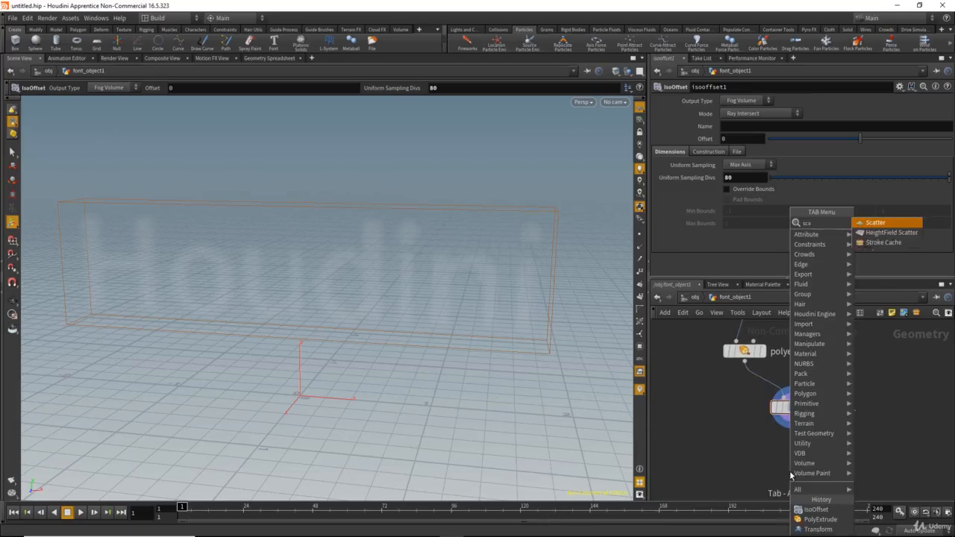
key("Return")
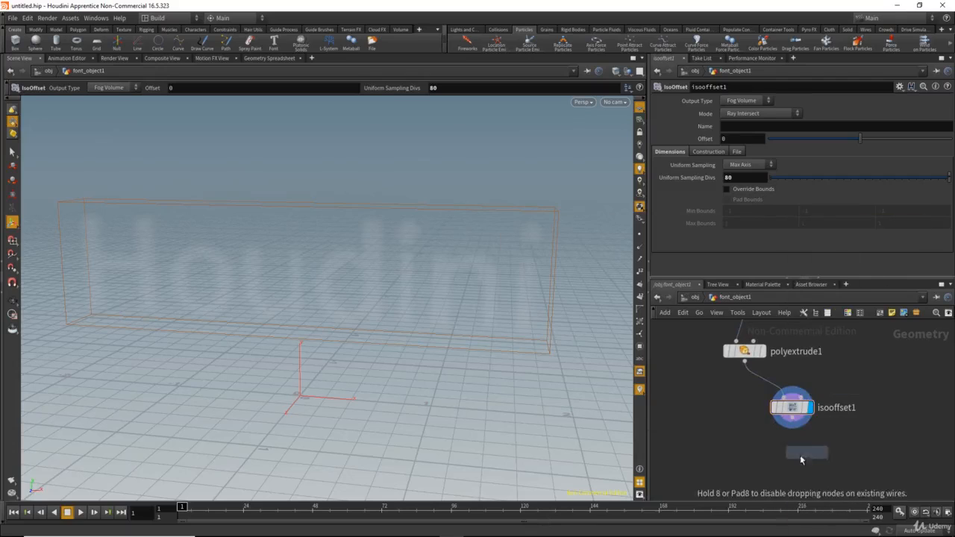
left_click(793, 454)
left_click(793, 449)
left_click(793, 429)
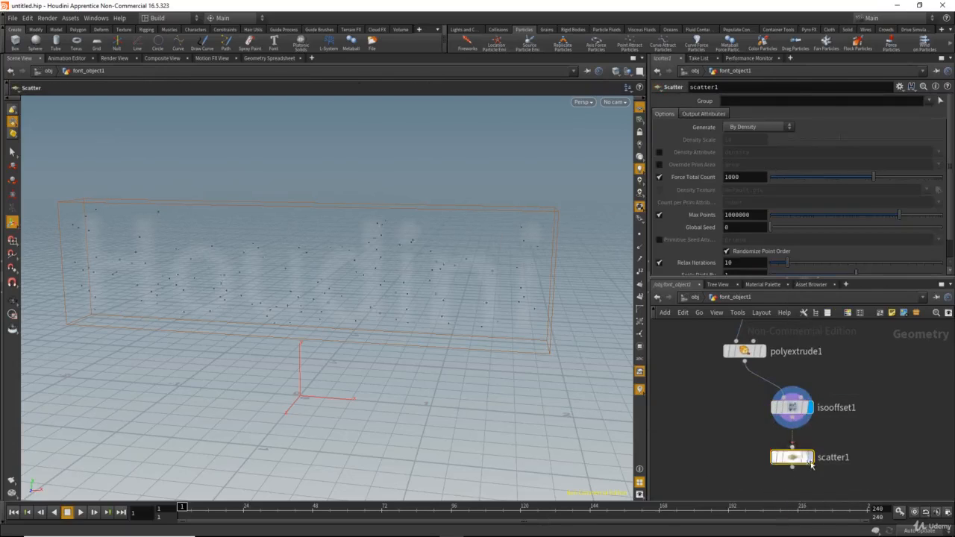
left_click(809, 458)
Step: Move isooffset1 aside and rewire scatter1's input directly to polyextrude1's output, bypassing the volume
left_click(808, 407)
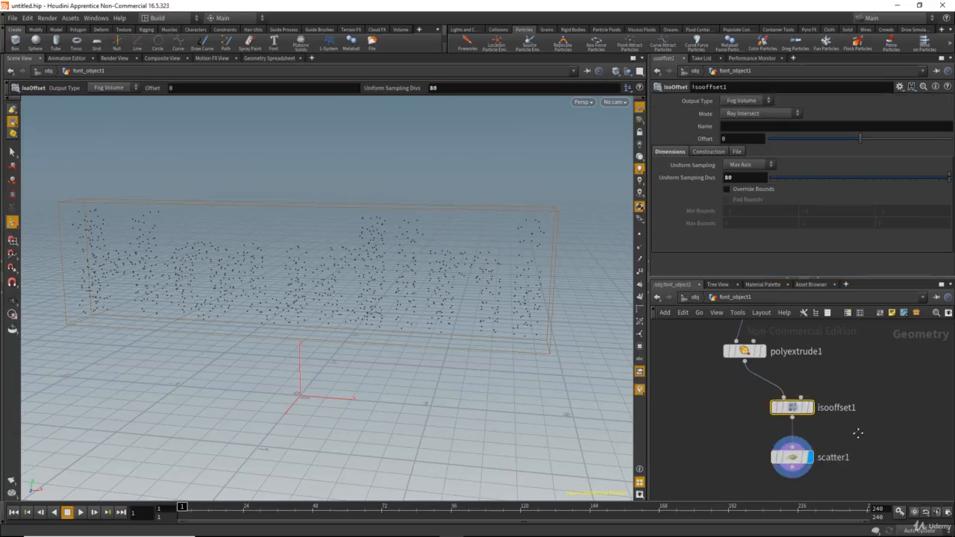
middle_click_drag(809, 407, 808, 414)
middle_click_drag(847, 438, 846, 435)
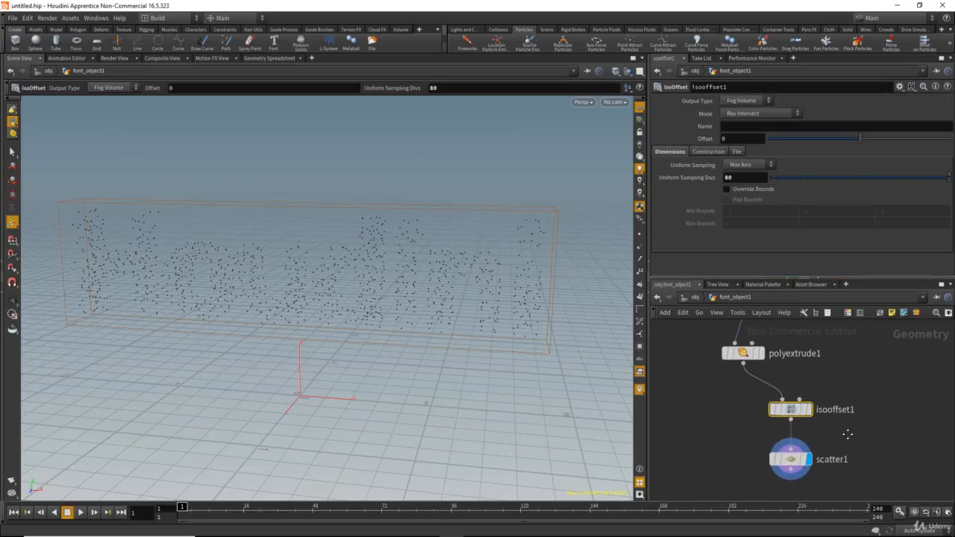
left_click_drag(806, 411, 849, 410)
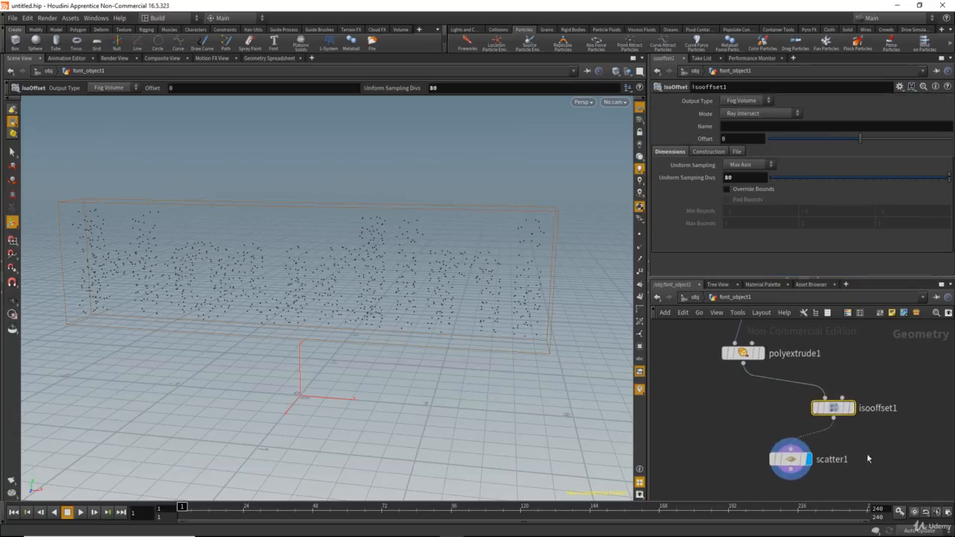
left_click(868, 458)
left_click_drag(790, 449, 762, 394)
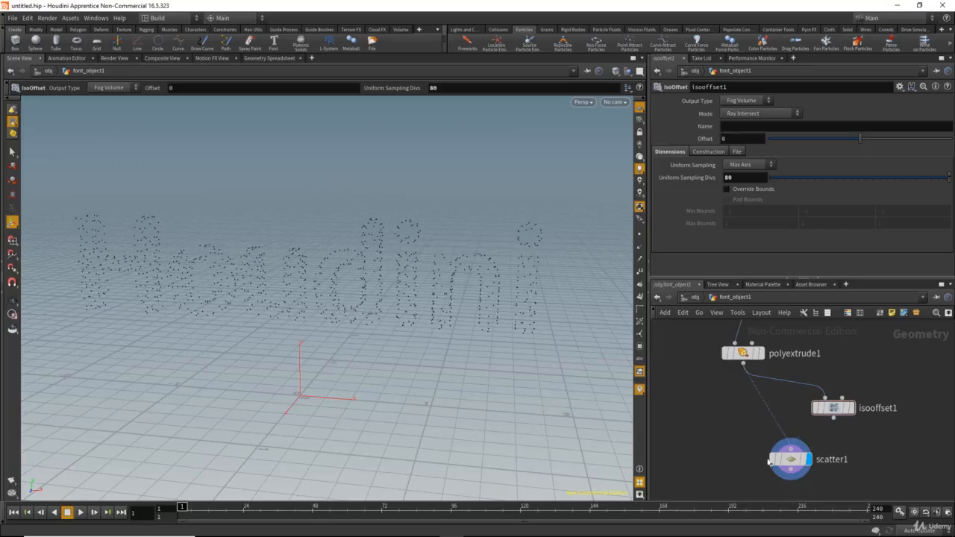
Step: Reposition scatter1 below polyextrude1 and examine the surface-scattered points of the text from a closer angle
left_click_drag(737, 439, 825, 490)
middle_click_drag(826, 502, 824, 478)
left_click_drag(789, 438, 758, 438)
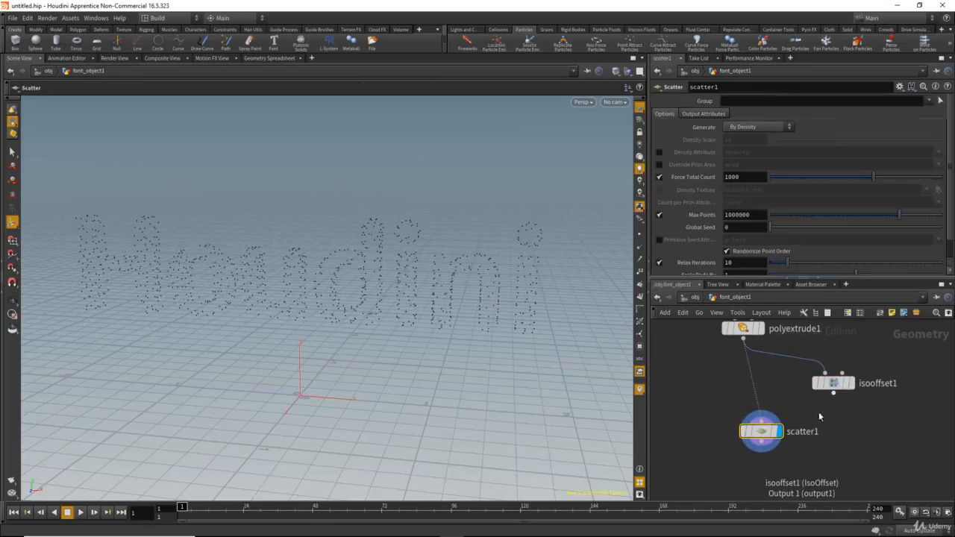
left_click_drag(495, 264, 514, 302)
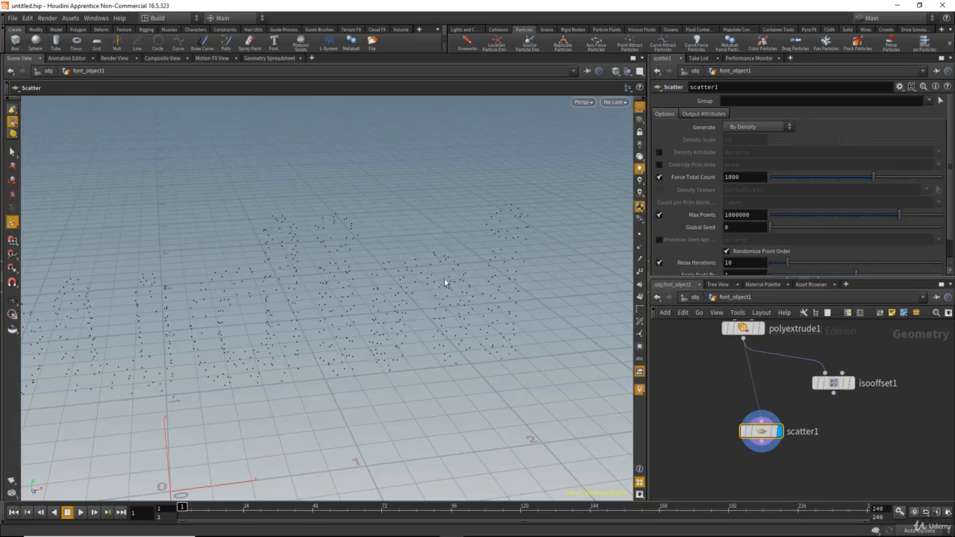
left_click_drag(409, 288, 364, 290)
Step: Reconnect isooffset1's output to scatter1's input, place scatter1 beneath isooffset1 and inspect the volume-scattered points
middle_click_drag(803, 410, 789, 411)
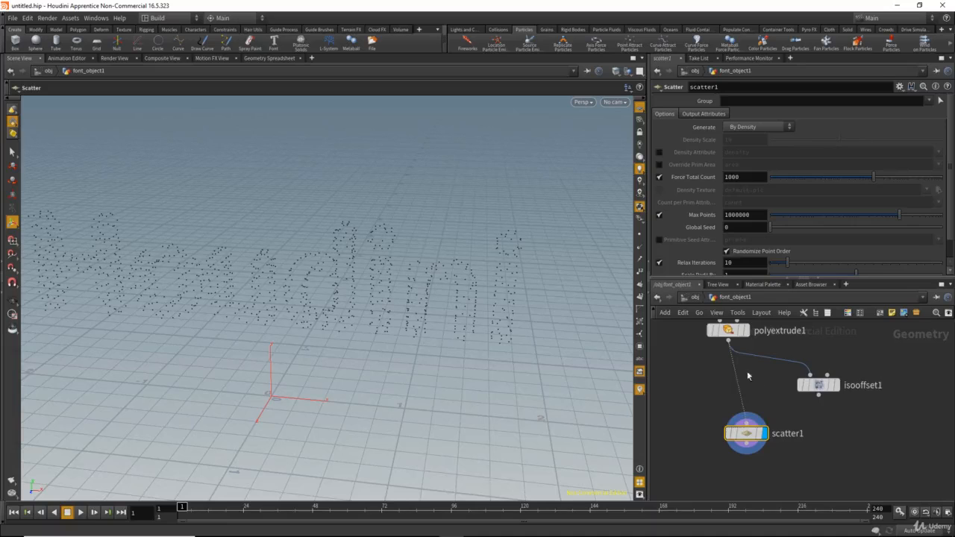
left_click_drag(752, 413, 809, 409)
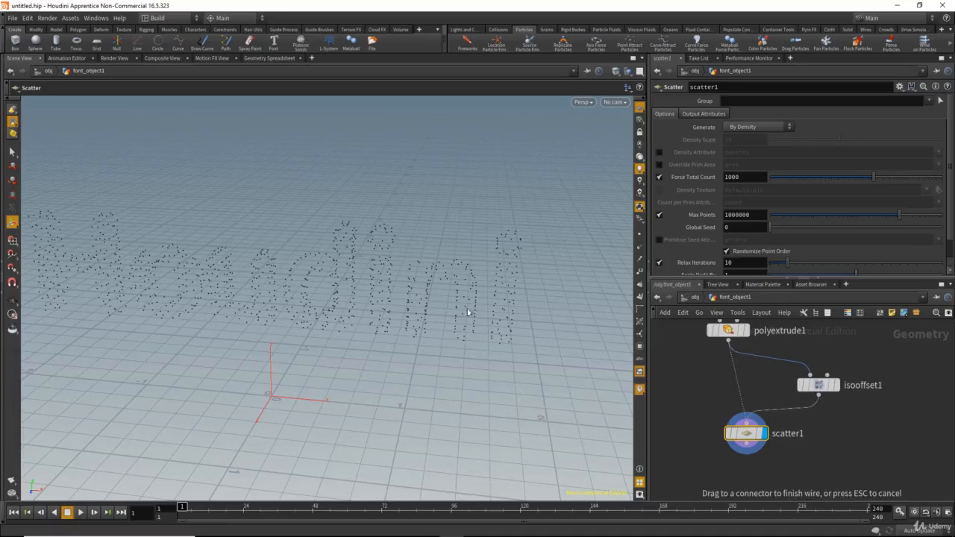
left_click_drag(467, 309, 440, 287)
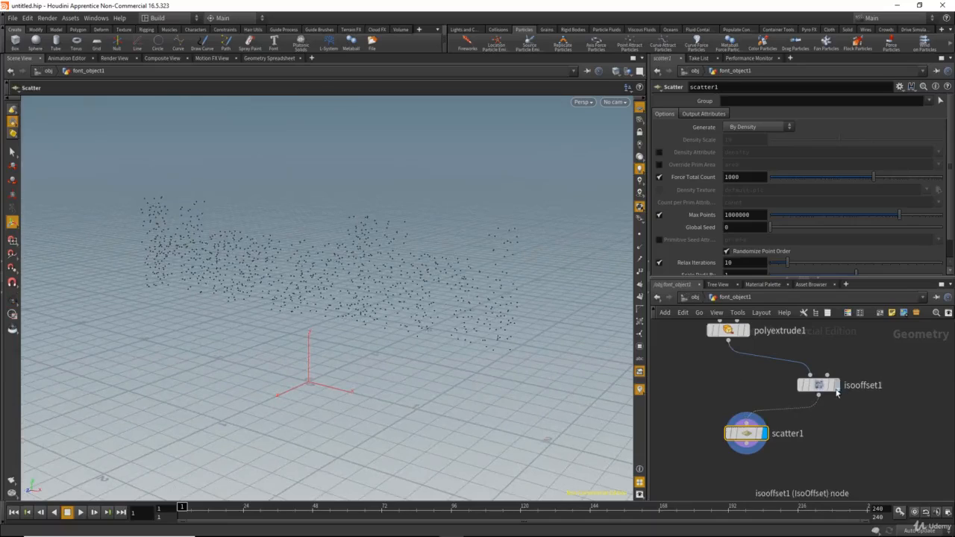
middle_click_drag(792, 409, 789, 403)
left_click_drag(745, 429, 804, 433)
left_click_drag(291, 249, 328, 251)
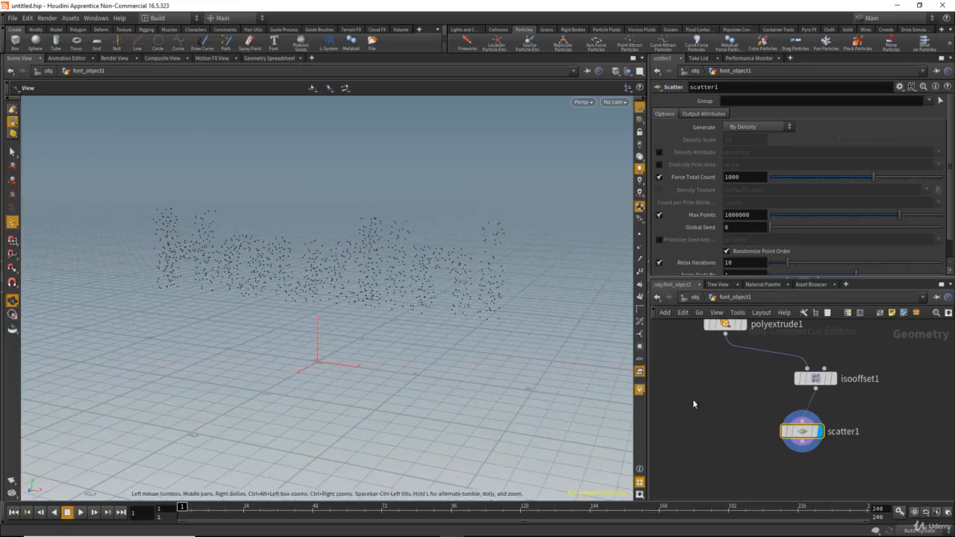
Step: Return to the object level and create a Source Particle Emitter from the scattered font_object1
left_click(694, 301)
left_click(695, 303)
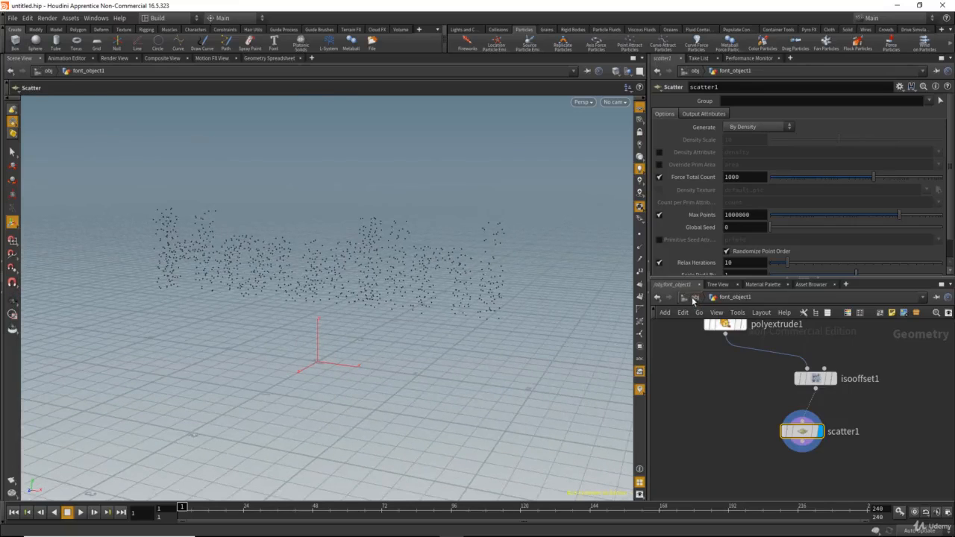
left_click(695, 297)
left_click_drag(720, 373, 817, 441)
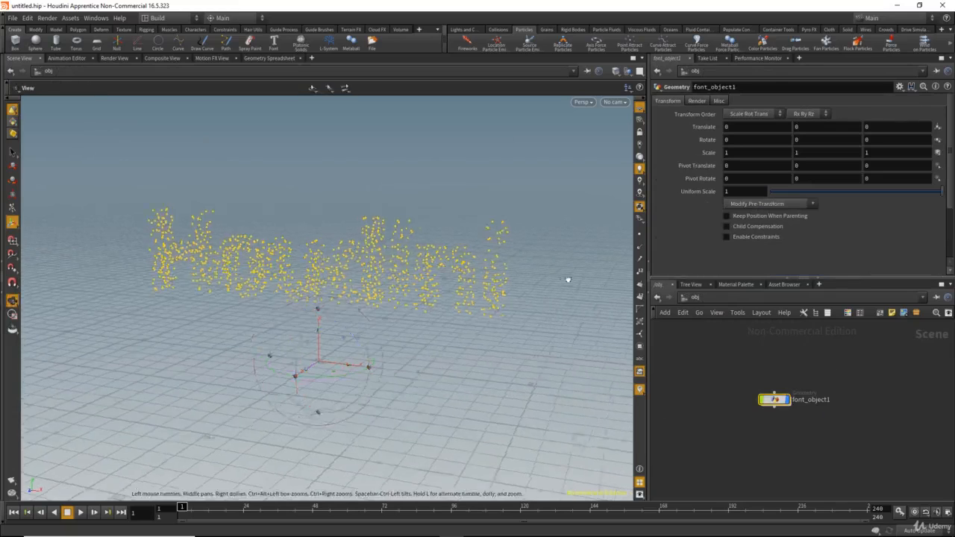
left_click_drag(568, 280, 610, 279, "alt")
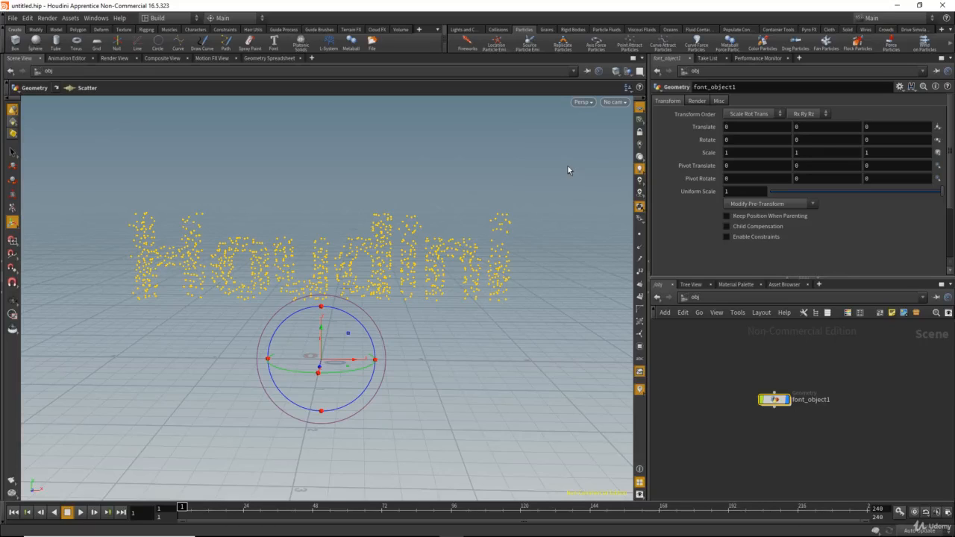
left_click(526, 45)
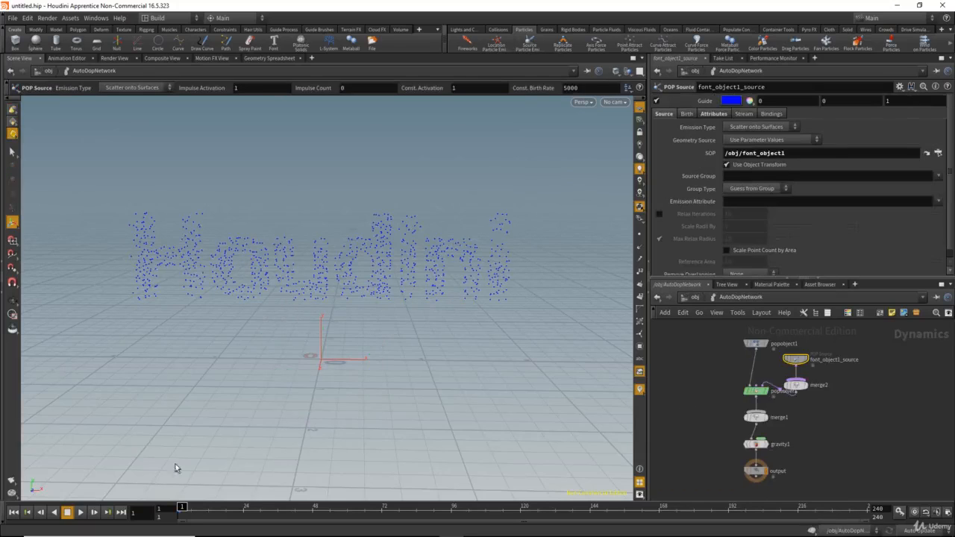
Step: Run the particle simulation briefly, return to the object level and examine the emission around the text
left_click(81, 513)
left_click(68, 513)
left_click(695, 297)
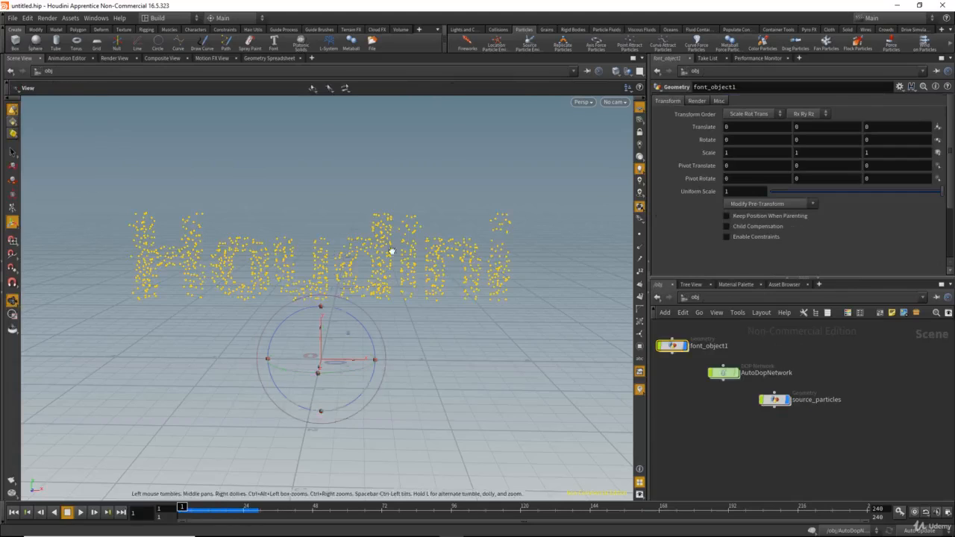
left_click_drag(391, 251, 331, 250)
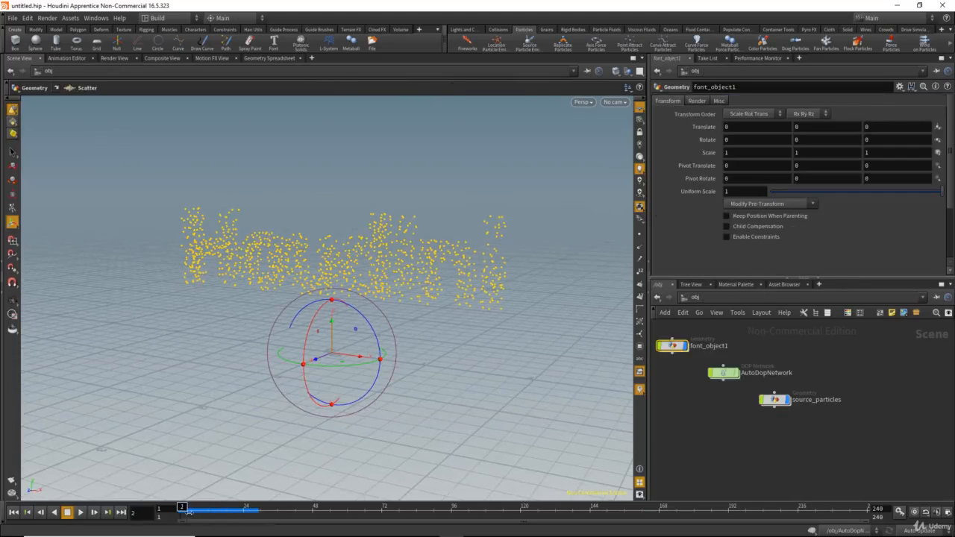
middle_click_drag(715, 413, 764, 435)
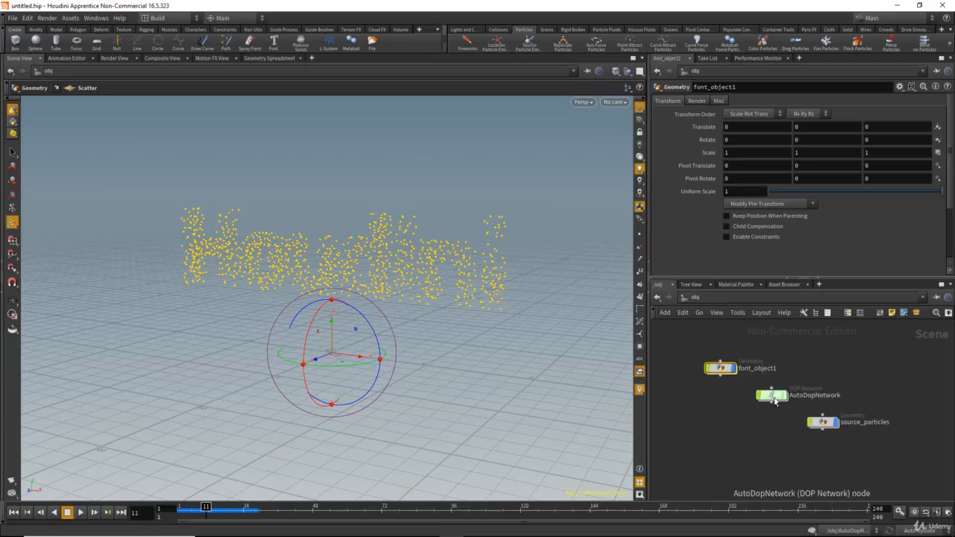
Step: Enter AutoDopNetwork and set the Emission Type of font_object1_source to All Points
double_click(776, 397)
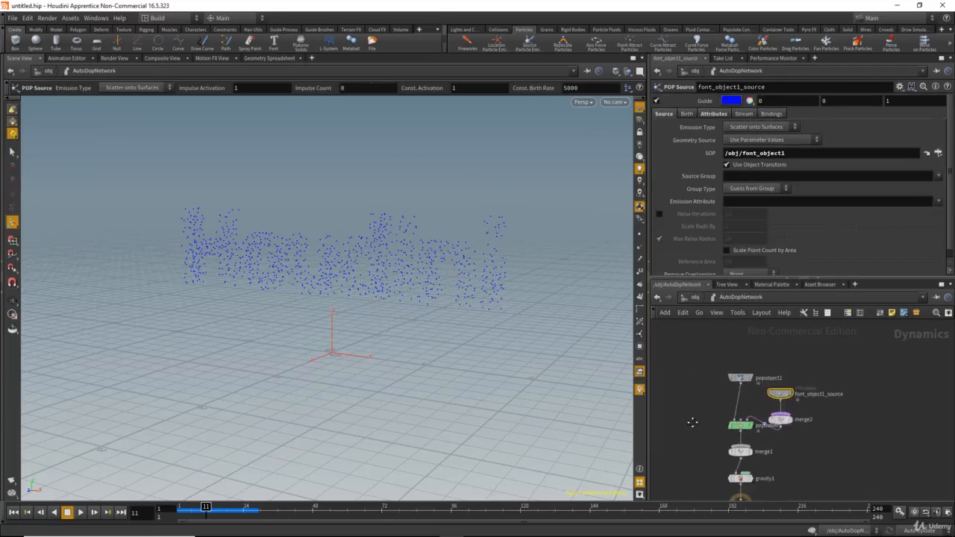
scroll(751, 420, "up", 3)
left_click_drag(747, 413, 792, 389)
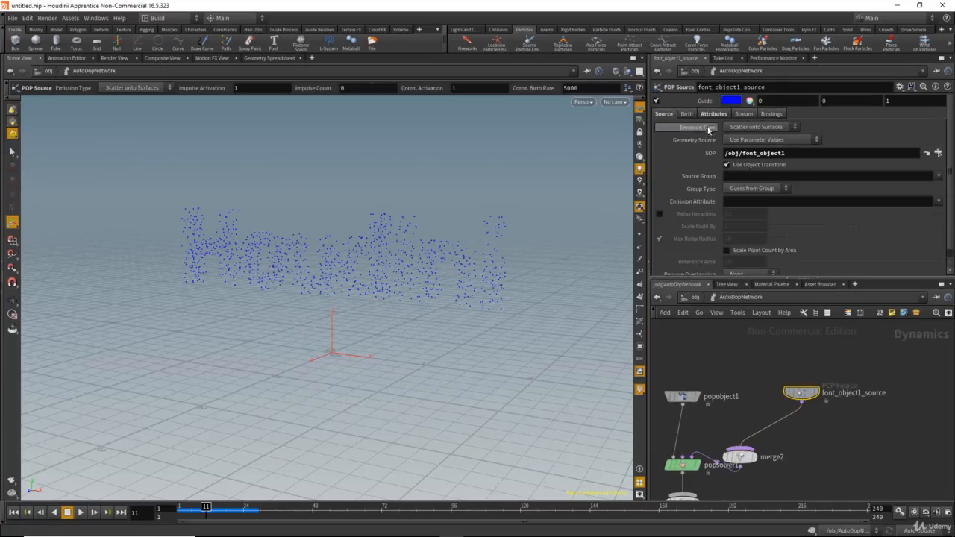
left_click(760, 128)
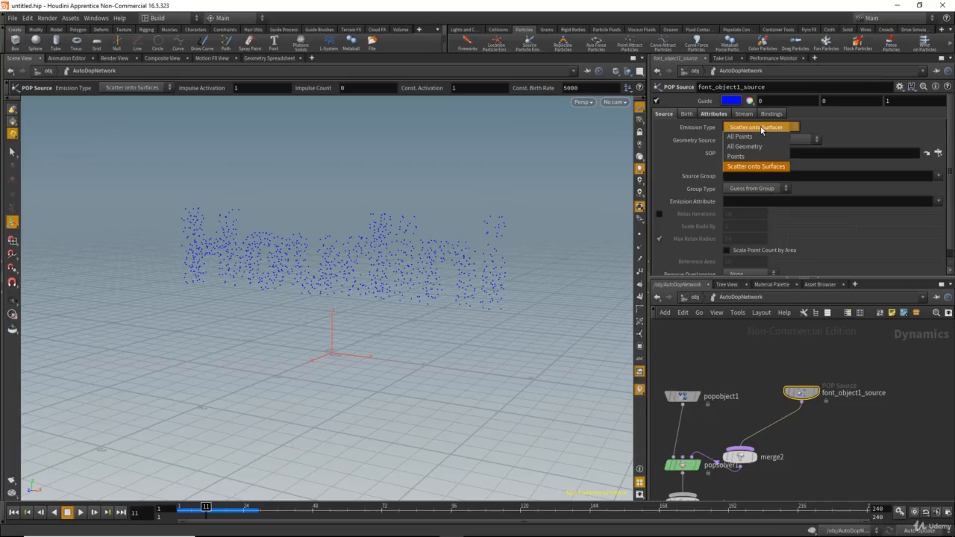
left_click(742, 136)
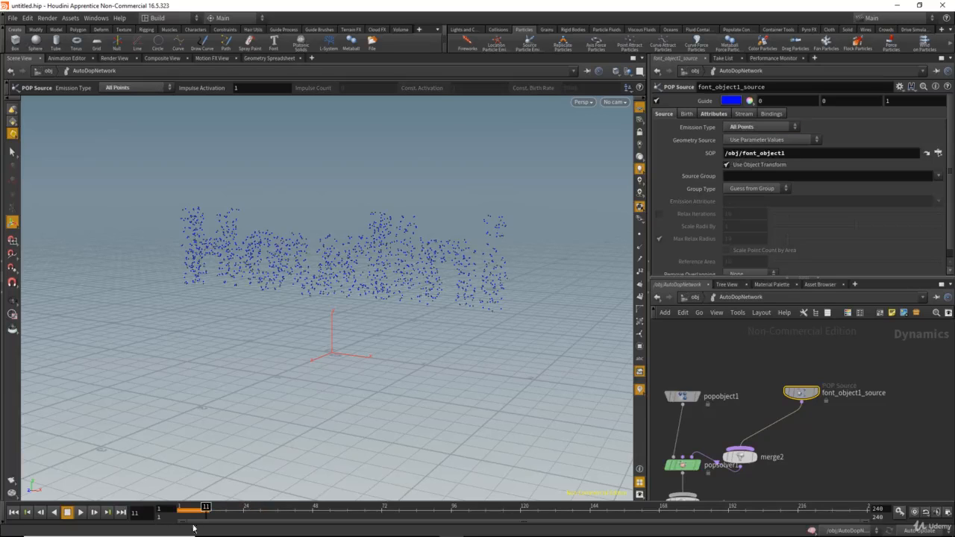
Step: Scrub through the first frames and examine the all-points emission, also from the object level
mouse_move(167, 511)
left_mouse_down()
mouse_move(200, 513)
mouse_move(184, 513)
left_mouse_up()
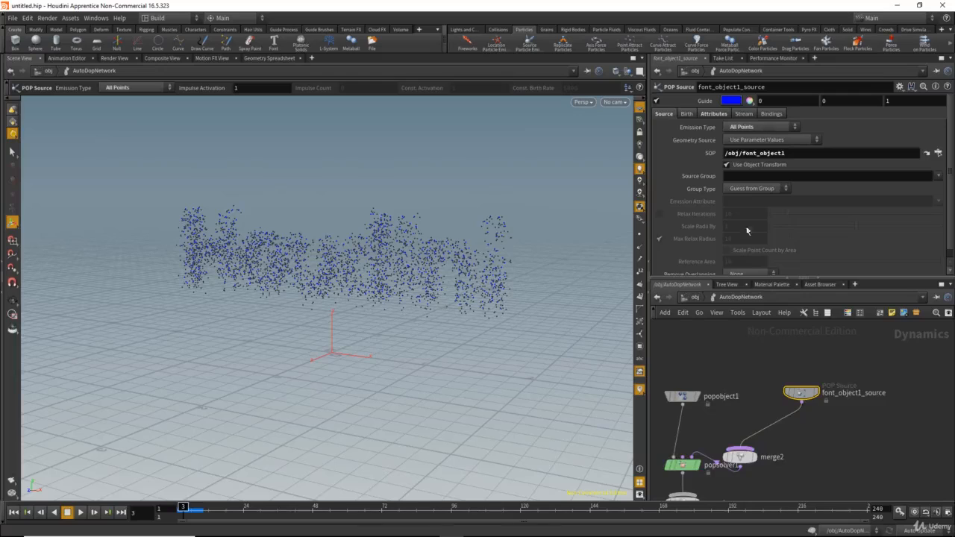
key("u")
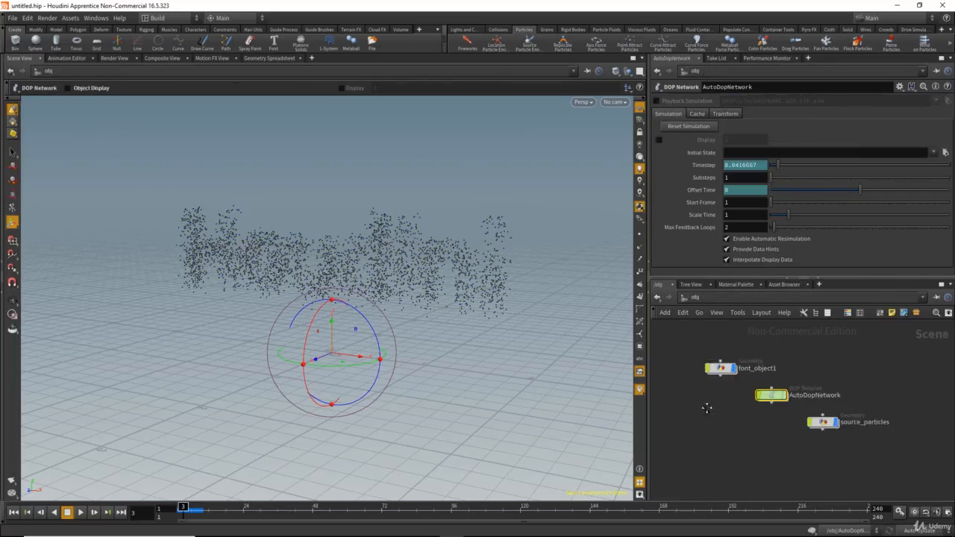
middle_click_drag(707, 409, 742, 430)
left_click_drag(503, 293, 409, 260)
left_click_drag(186, 511, 180, 511)
right_click_drag(396, 278, 457, 300, "alt")
Step: Enter font_object1 and raise isooffset1's Uniform Sampling Divs to 130
double_click(740, 374)
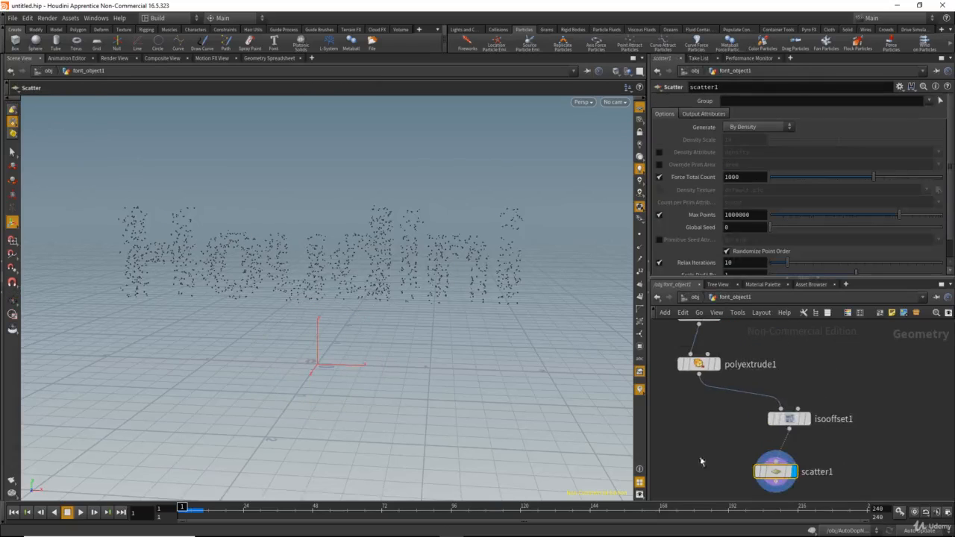
left_click(786, 421)
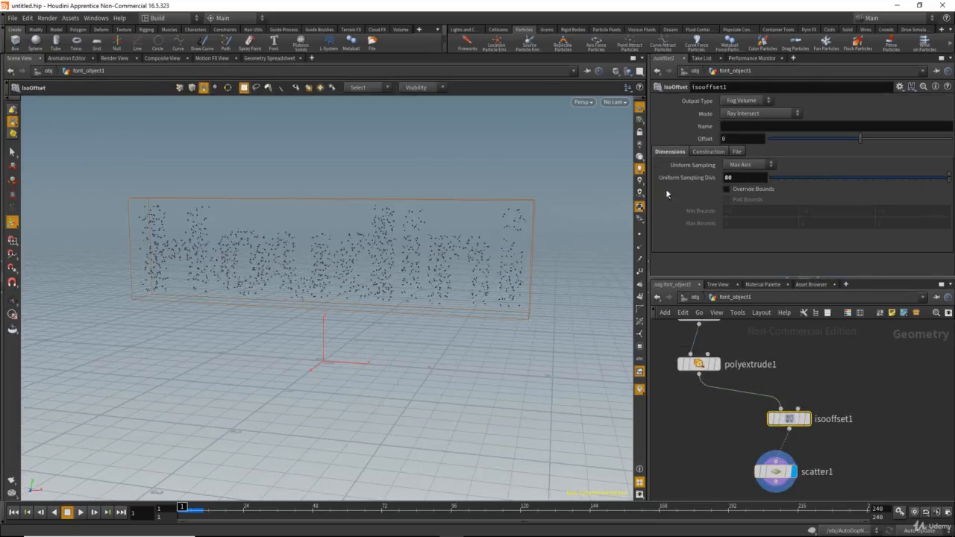
mouse_move(677, 181)
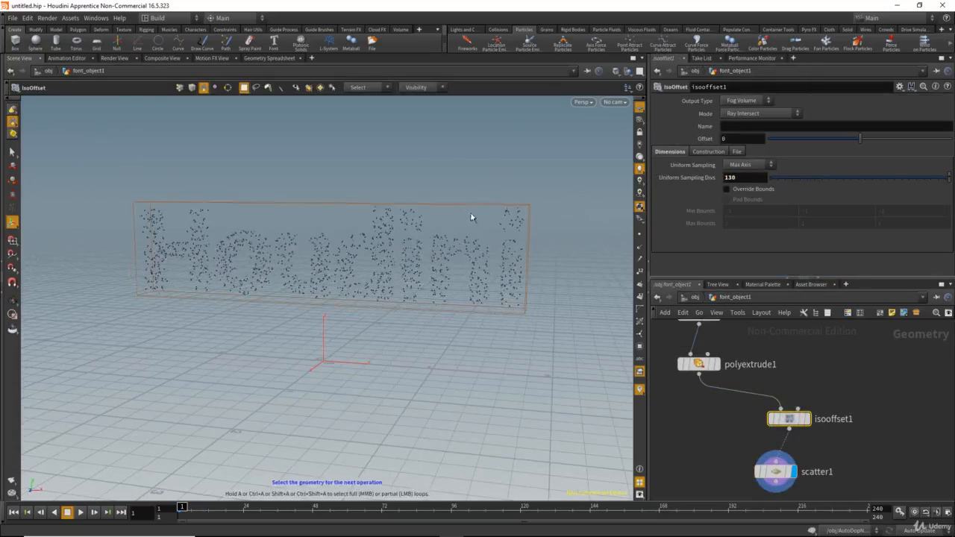
mouse_move(420, 233)
left_mouse_down("alt")
mouse_move(455, 233)
mouse_move(380, 234)
mouse_move(403, 241)
left_mouse_up("alt")
middle_click_drag(698, 412, 723, 403)
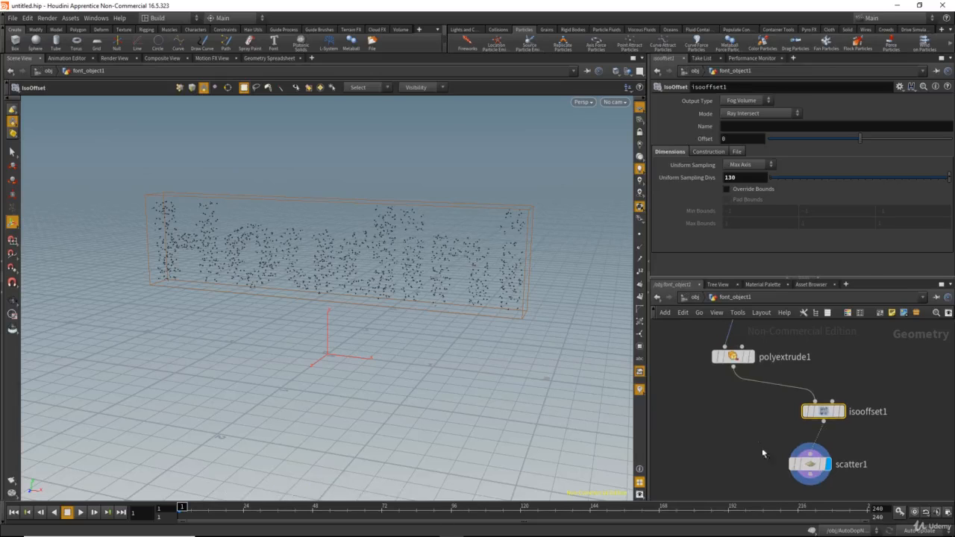
Step: Go back to the object level, play the simulation to check the emission from the refined text and rewind
left_click(802, 462)
left_click(693, 298)
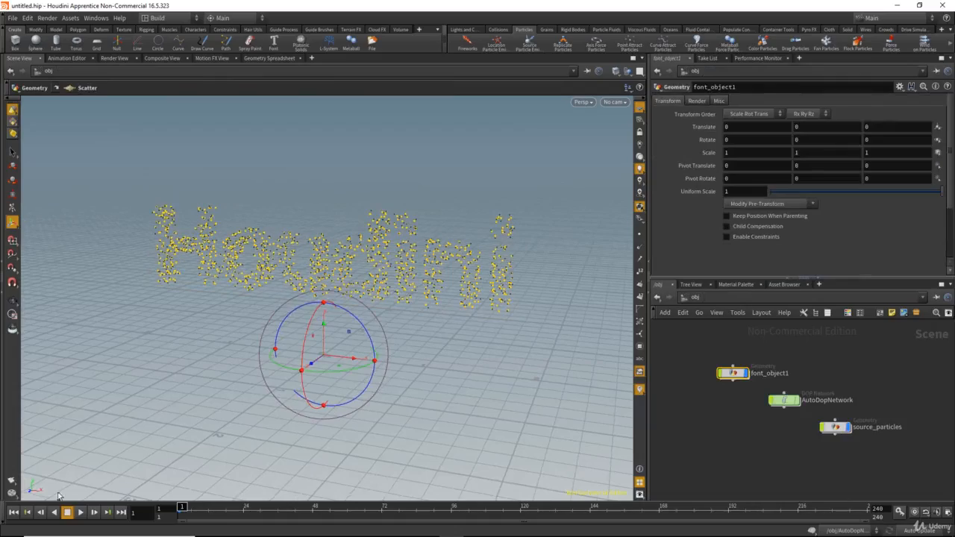
left_click(81, 513)
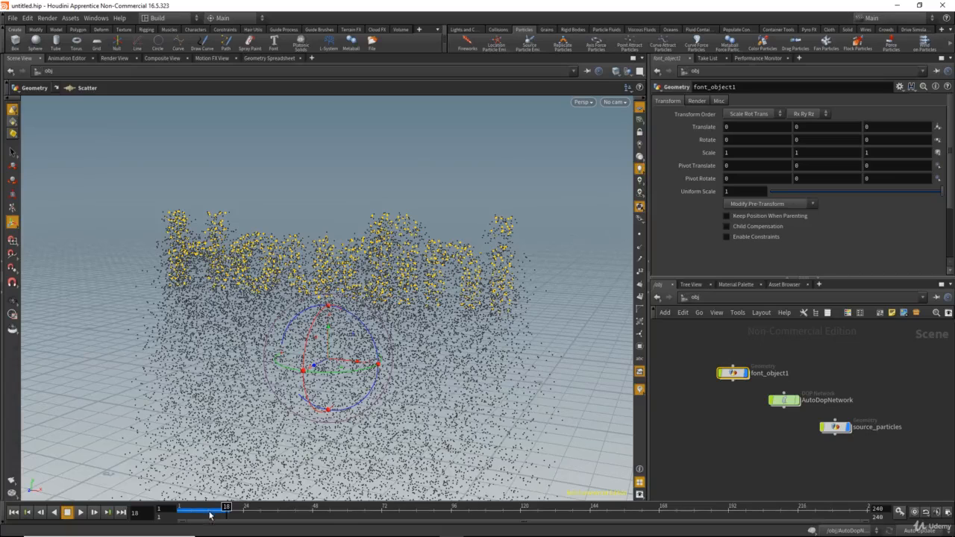
left_click_drag(214, 514, 169, 511)
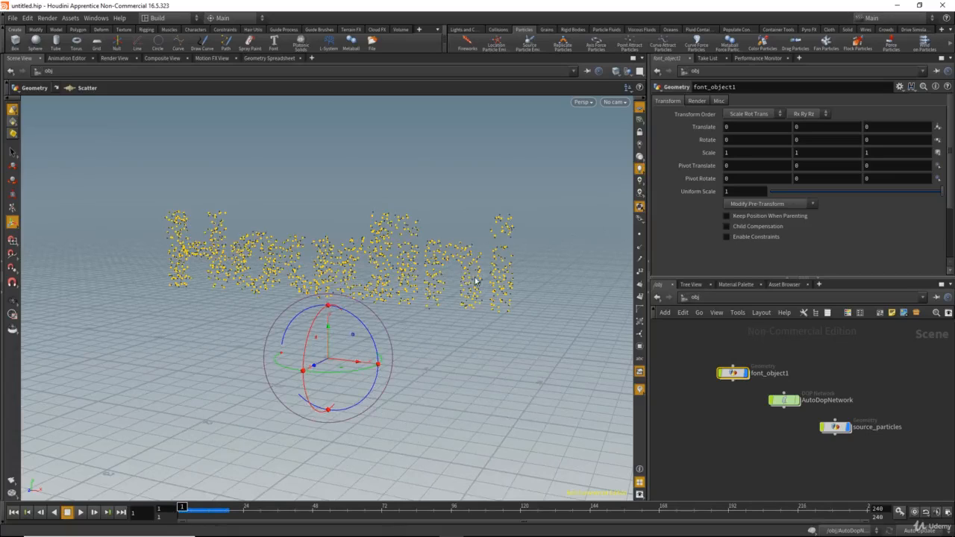
Step: Open the Birth settings of font_object1_source in AutoDopNetwork, try Impulse Activation at 0 and restore it to 1
double_click(781, 404)
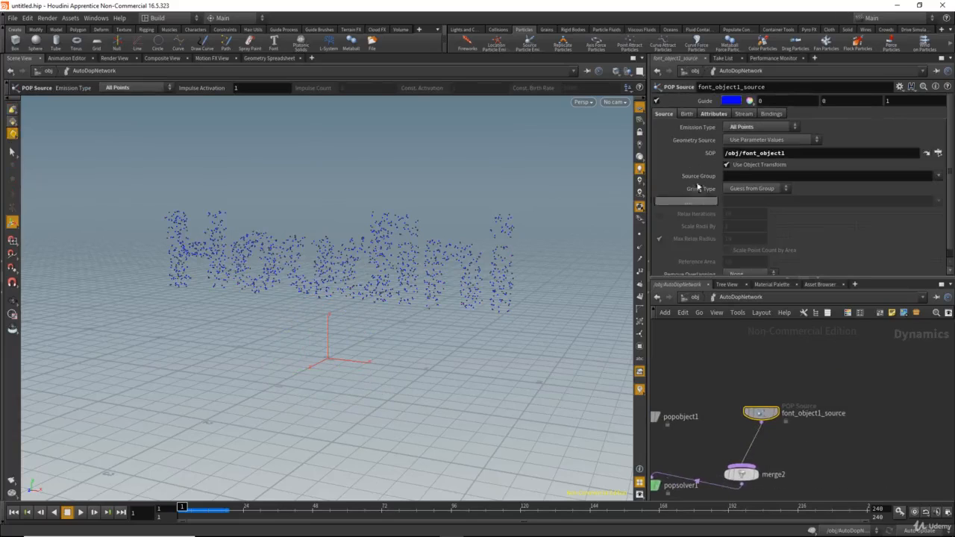
left_click(686, 114)
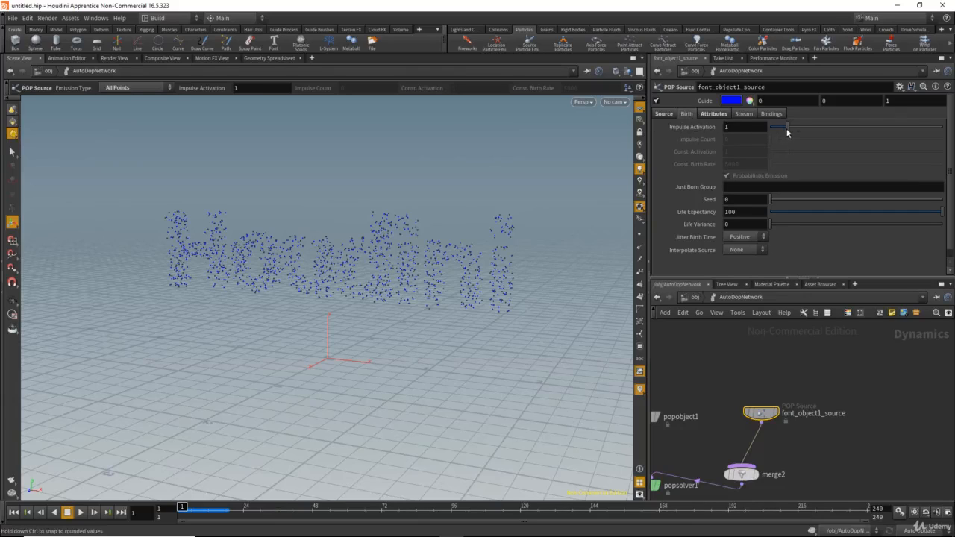
left_click_drag(786, 132, 769, 131)
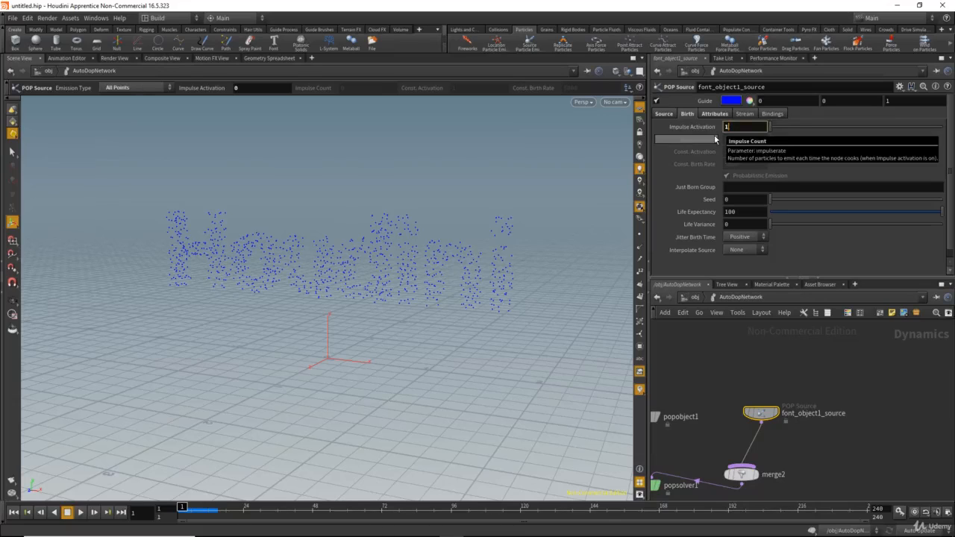
key("Return")
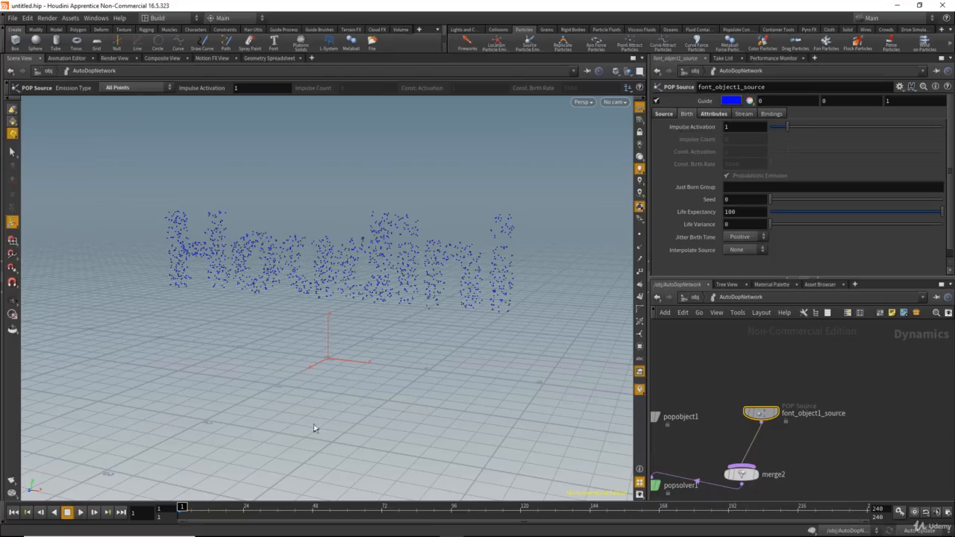
Step: Set the Impulse Activation of font_object1_source to the expression $F==1 to emit only on the first frame
left_click(728, 128)
type("$")
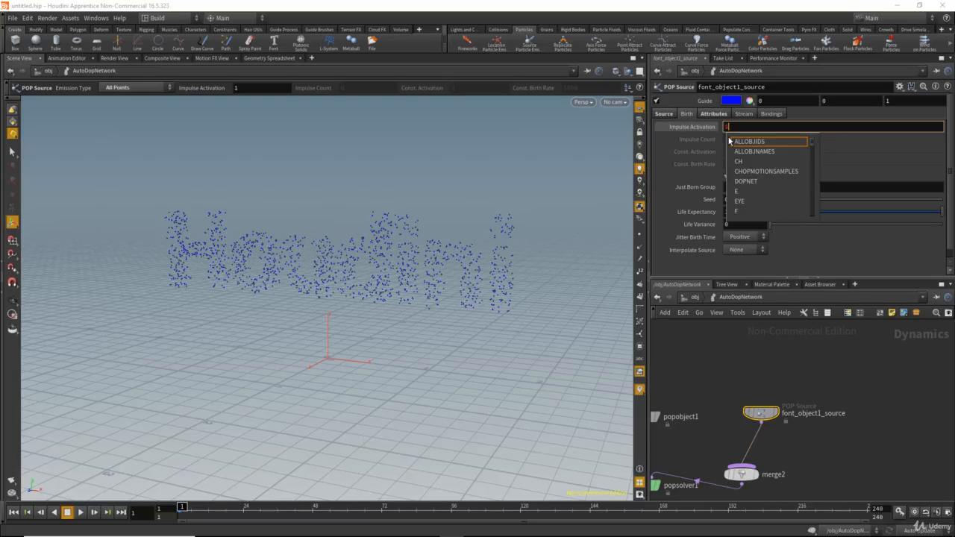
type("F==1")
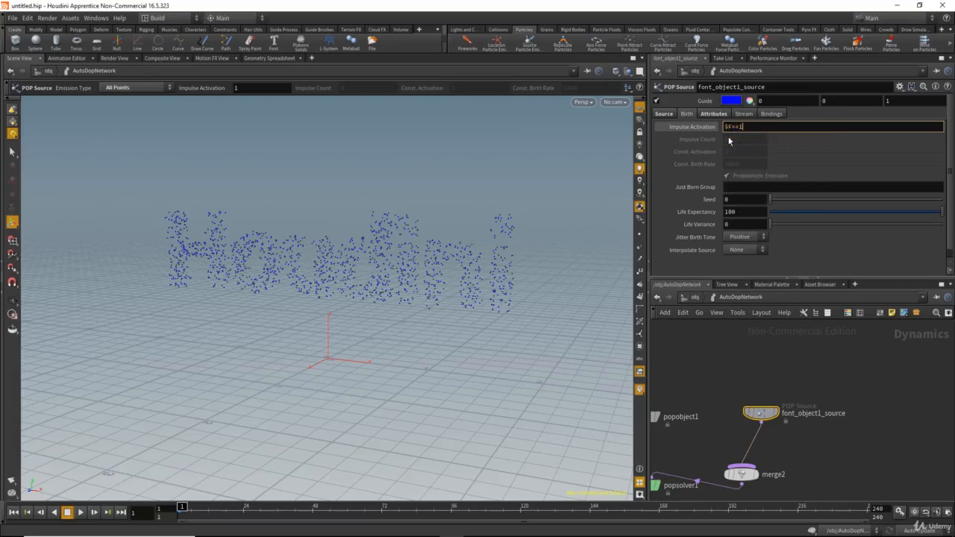
key("Return")
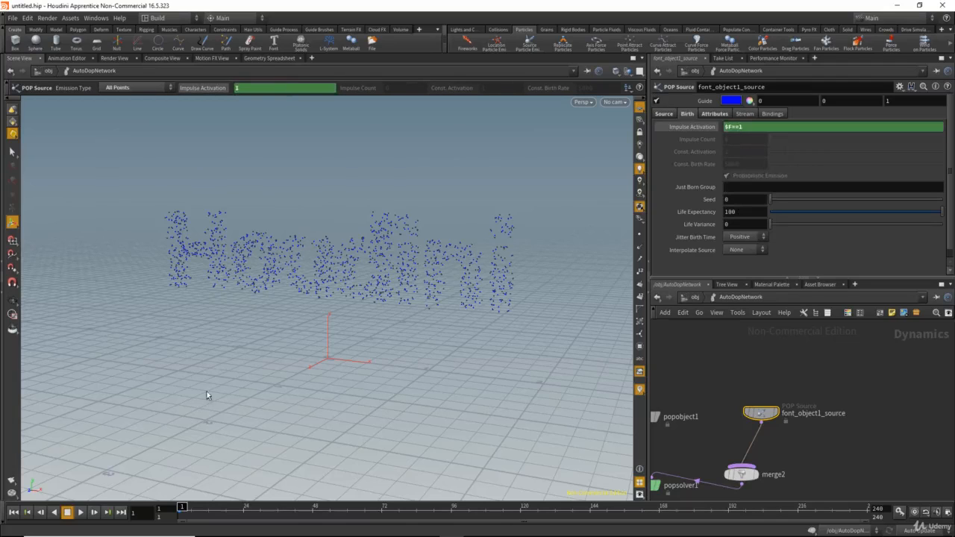
Step: Play and rewind the simulation, and switch Impulse Activation from its expression to its evaluated value to check it per frame
left_click(80, 512)
left_click_drag(197, 512, 174, 512)
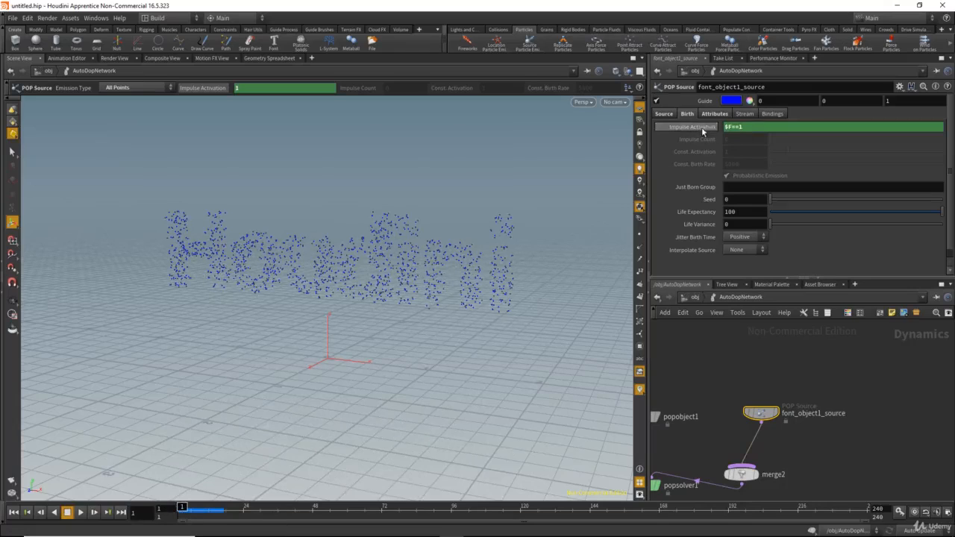
mouse_move(712, 131)
left_click(679, 127)
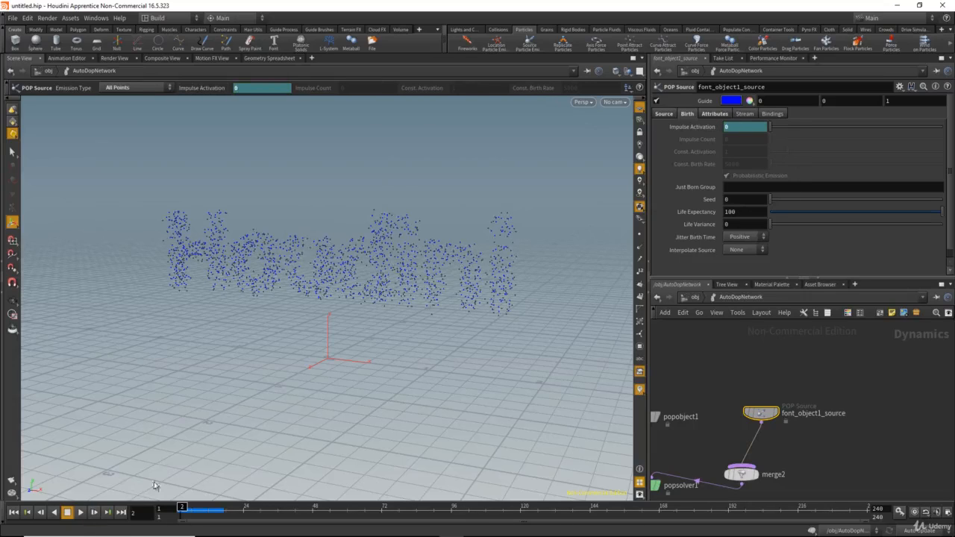
Step: Return to the first frame and delete the gravity1 and merge1 nodes between popsolver1 and output
left_click(180, 507)
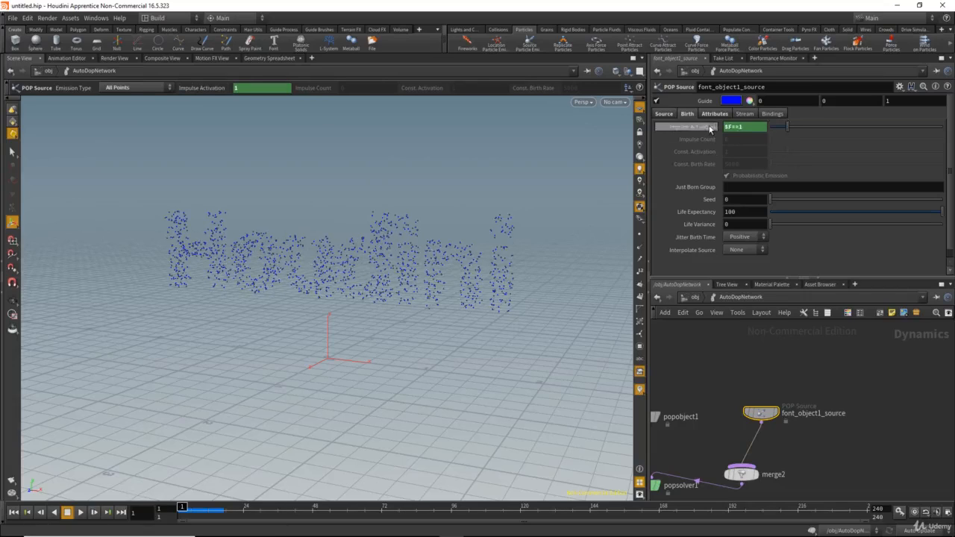
middle_click_drag(702, 375, 770, 297)
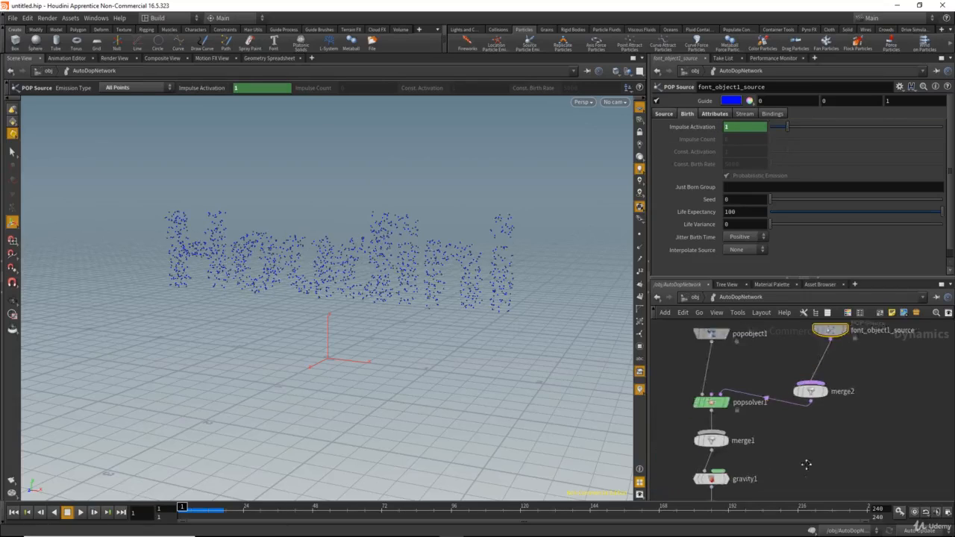
middle_click_drag(805, 463, 816, 405)
left_click_drag(805, 407, 692, 431)
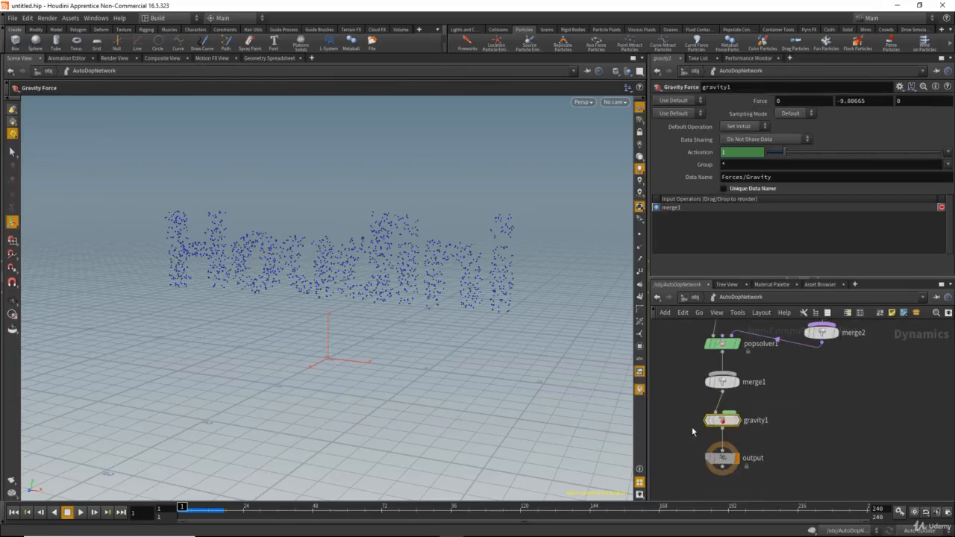
key("Delete")
middle_click_drag(804, 386, 797, 430)
left_click(716, 425)
key("Delete")
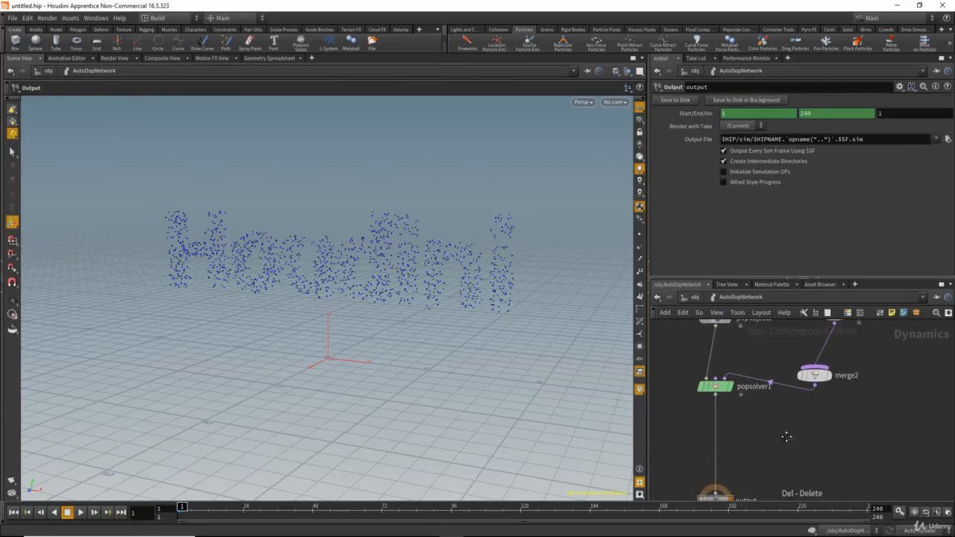
Step: Delete merge2 so font_object1_source feeds popsolver1 directly, and reposition popobject1
middle_click_drag(866, 367, 847, 420)
left_click(761, 427)
key("Delete")
left_click_drag(733, 390, 686, 379)
scroll(776, 385, "up", 2)
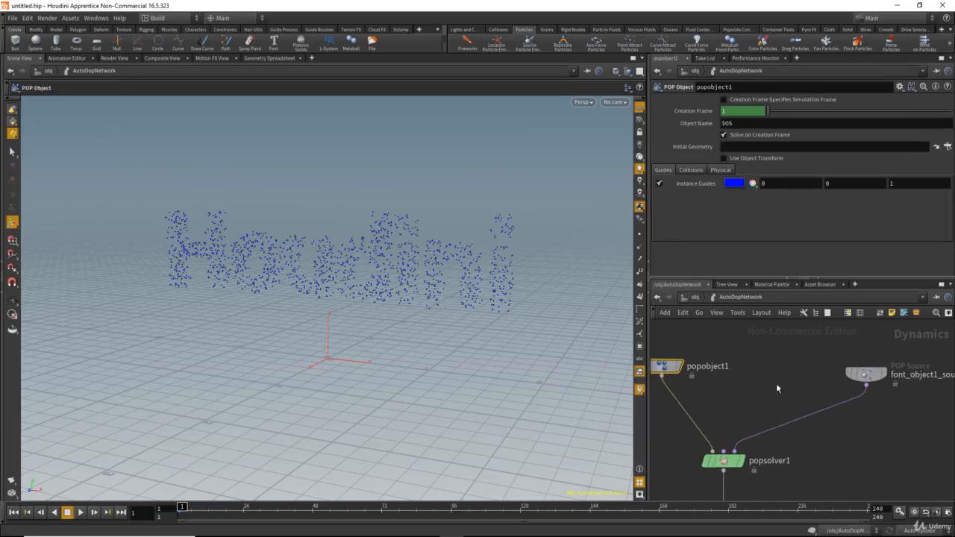
scroll(776, 383, "down", 2)
Step: Insert a POP Force node on the connection between font_object1_source and popsolver1
key("Tab")
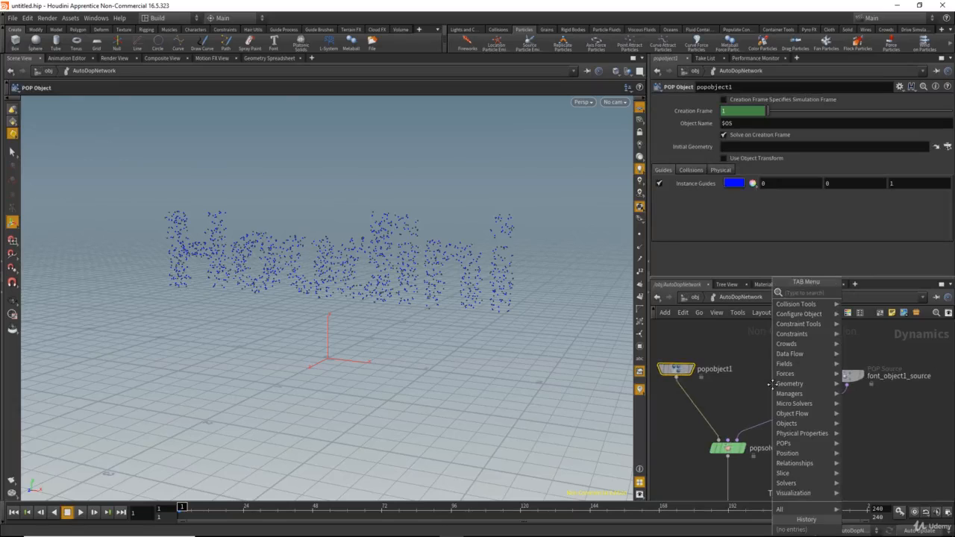
type("pop")
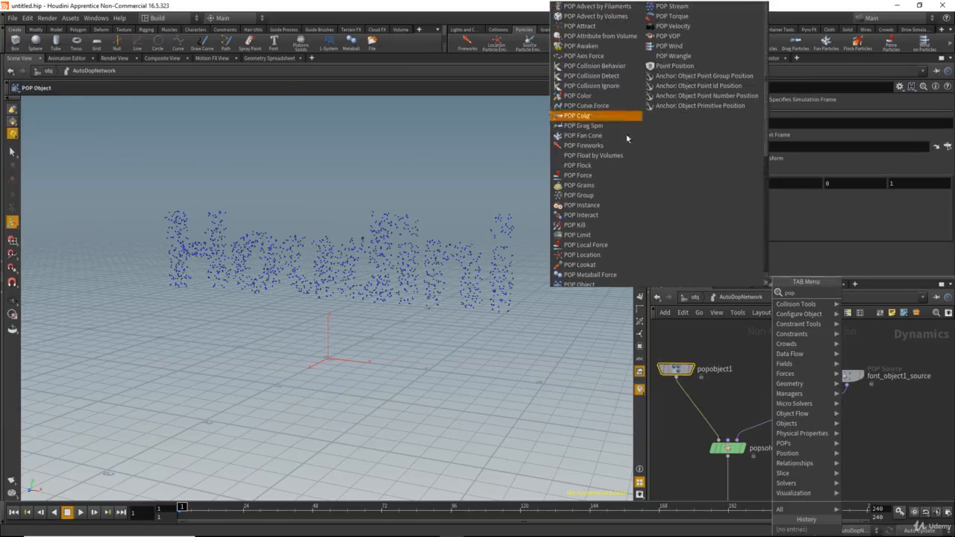
type(" f")
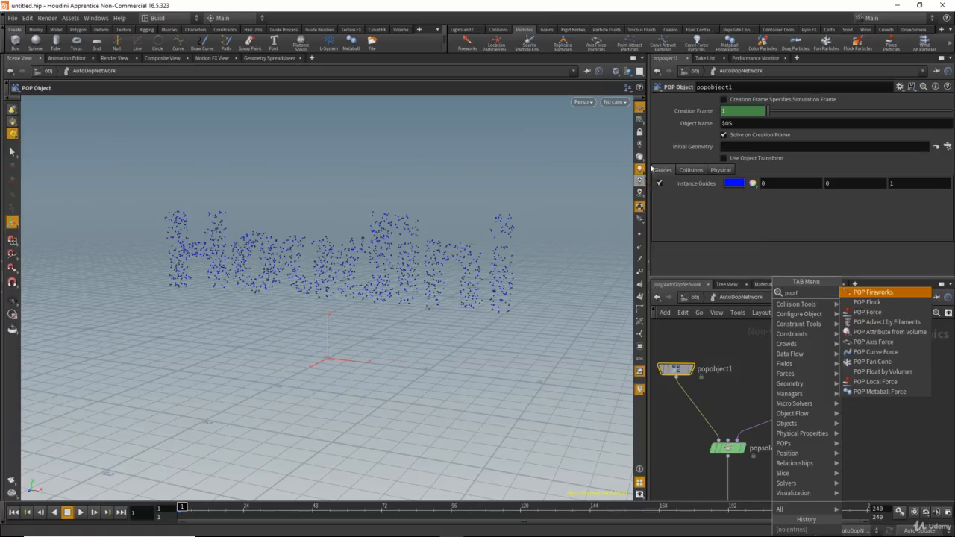
left_click(878, 318)
left_click(798, 415)
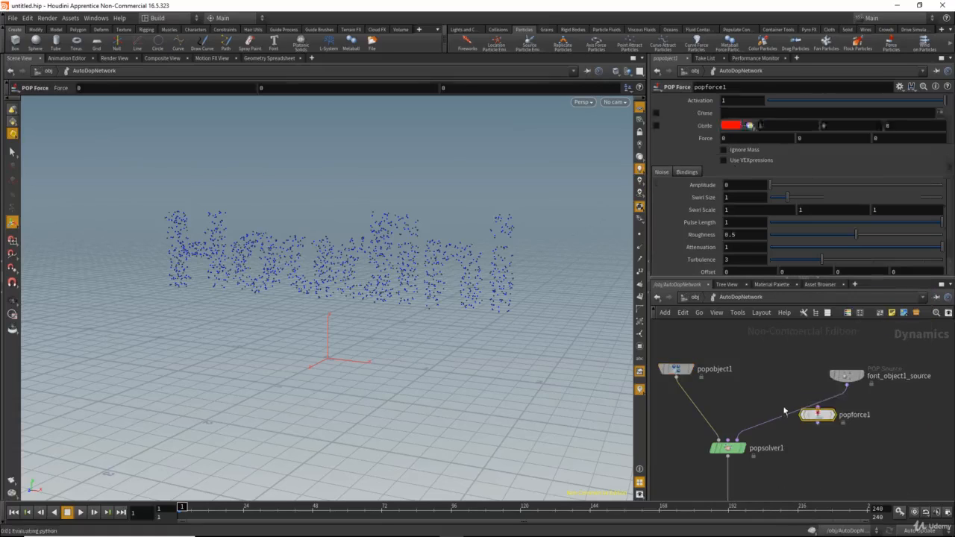
left_click_drag(796, 419, 829, 419)
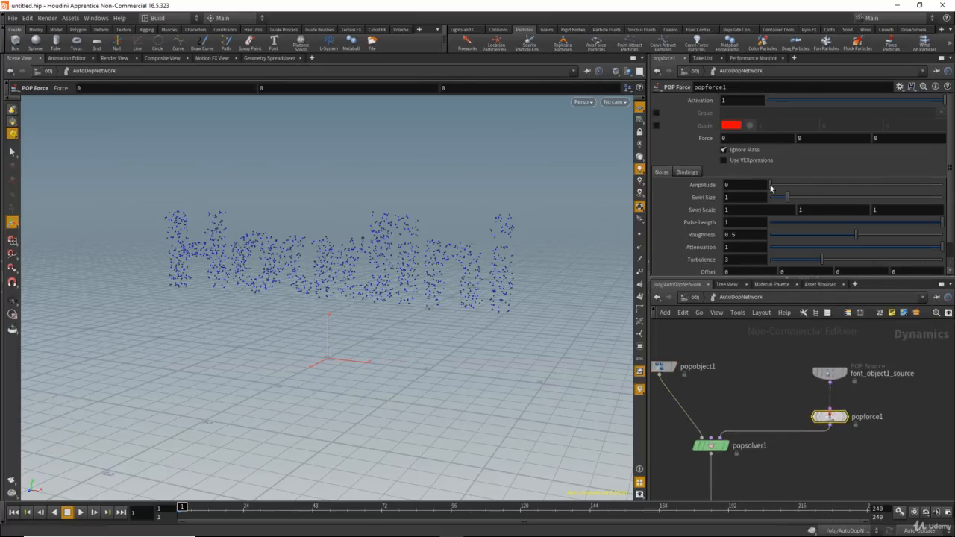
Step: Set the noise Amplitude of popforce1 to 1, preview the particle motion and return to the first frame
left_click_drag(771, 186, 659, 192)
type("1")
key("Return")
left_click_drag(181, 507, 167, 504)
Step: Reduce the noise Amplitude of popforce1 to 0.1
left_click(739, 184)
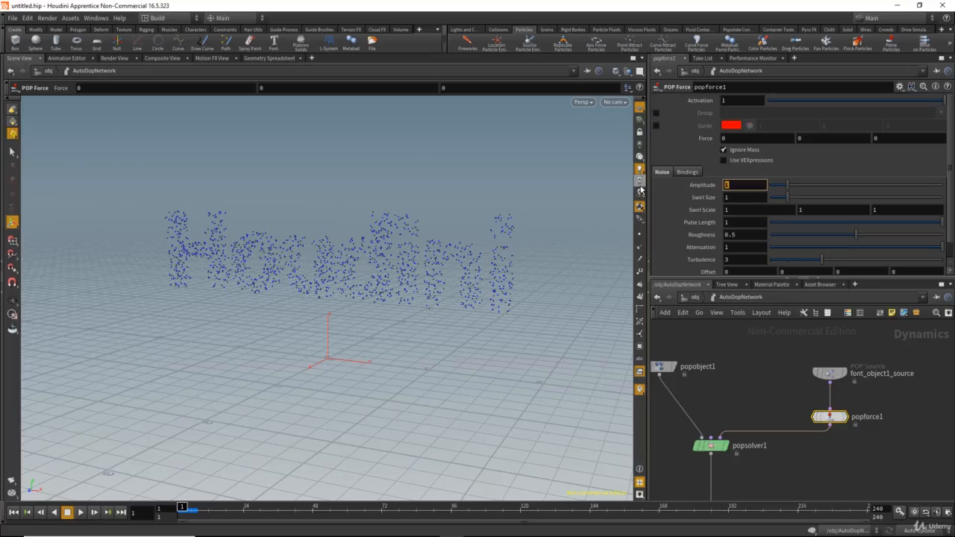
type("0.")
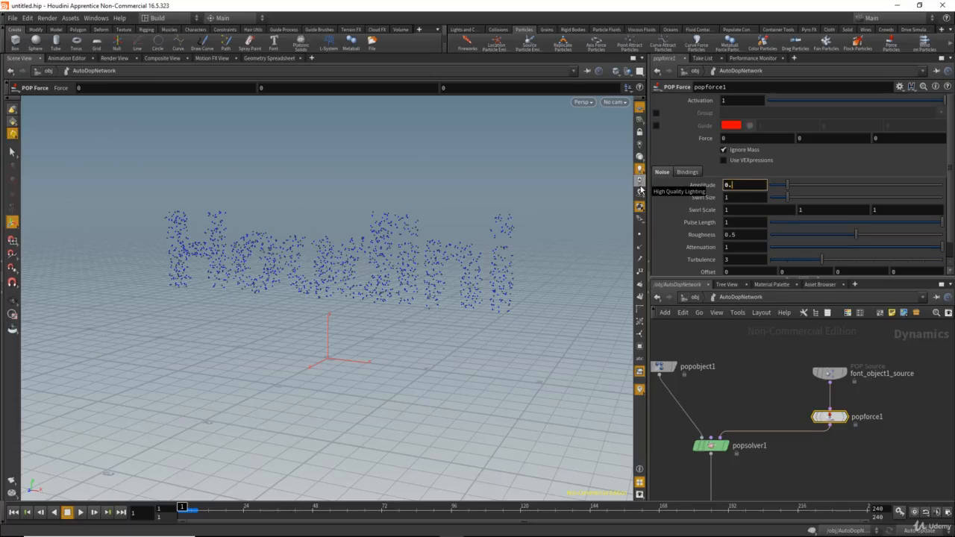
type("1")
key("Return")
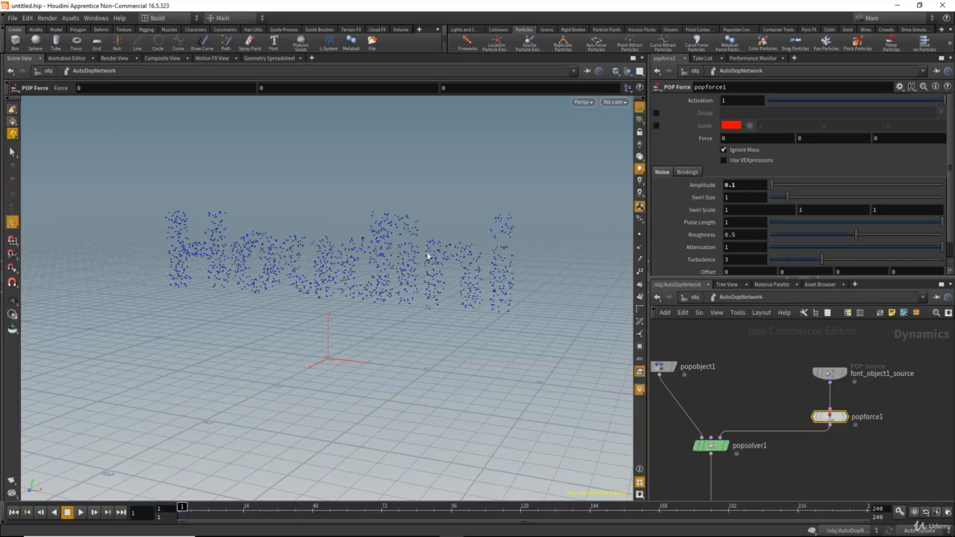
Step: Set the Z component of popforce1's Force to 1, preview the simulation and return to the first frame
left_click_drag(410, 260, 260, 259, "alt")
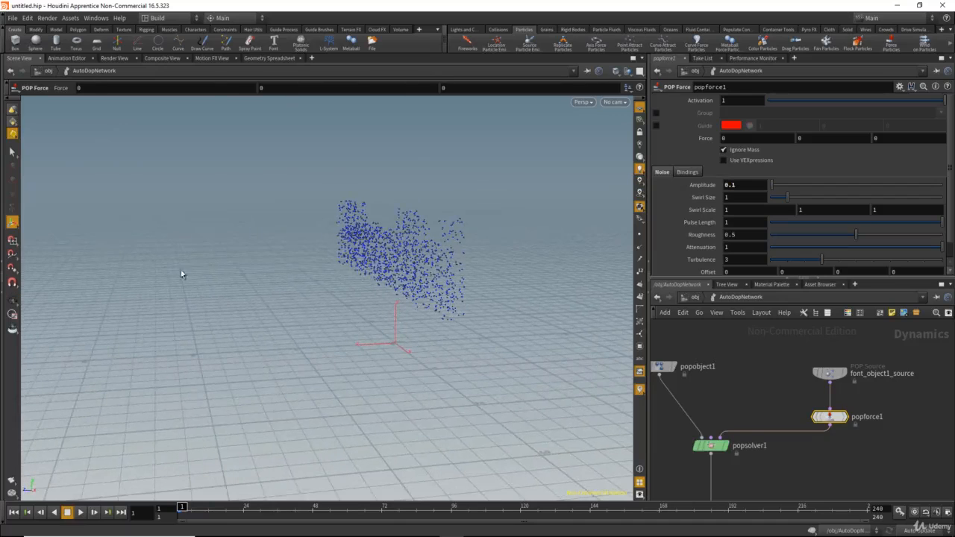
left_click_drag(374, 272, 403, 278, "alt")
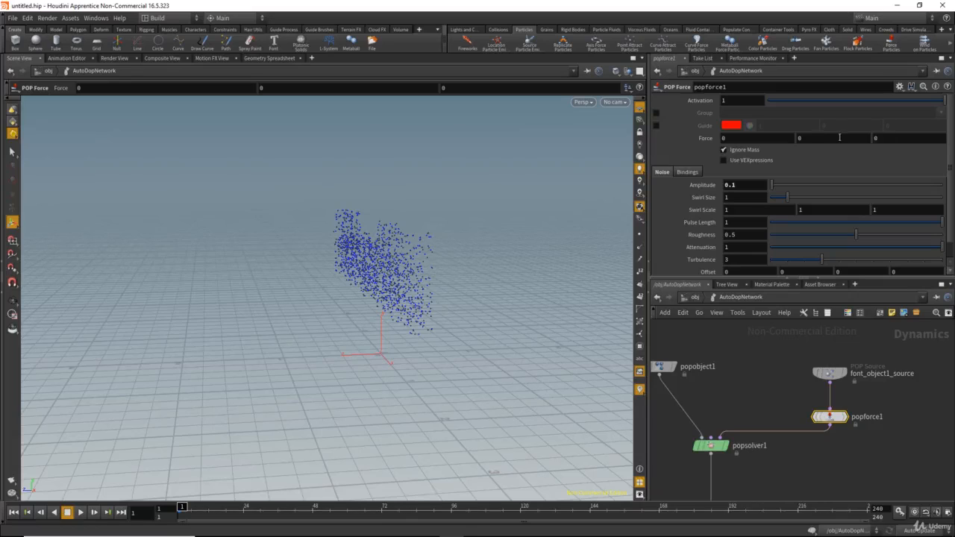
left_click_drag(890, 138, 820, 137)
type("1")
key("Return")
mouse_move(182, 506)
left_mouse_down()
mouse_move(239, 507)
mouse_move(168, 508)
left_mouse_up()
Step: Set the noise Amplitude of popforce1 to 0.02 and scrub to frame 12 to check the particles
left_click(733, 184)
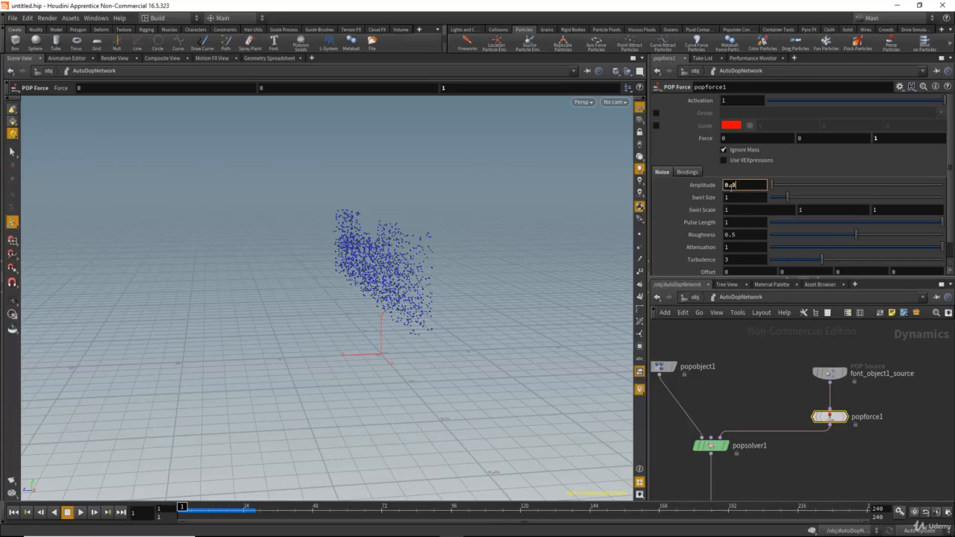
type("0.02")
key("Return")
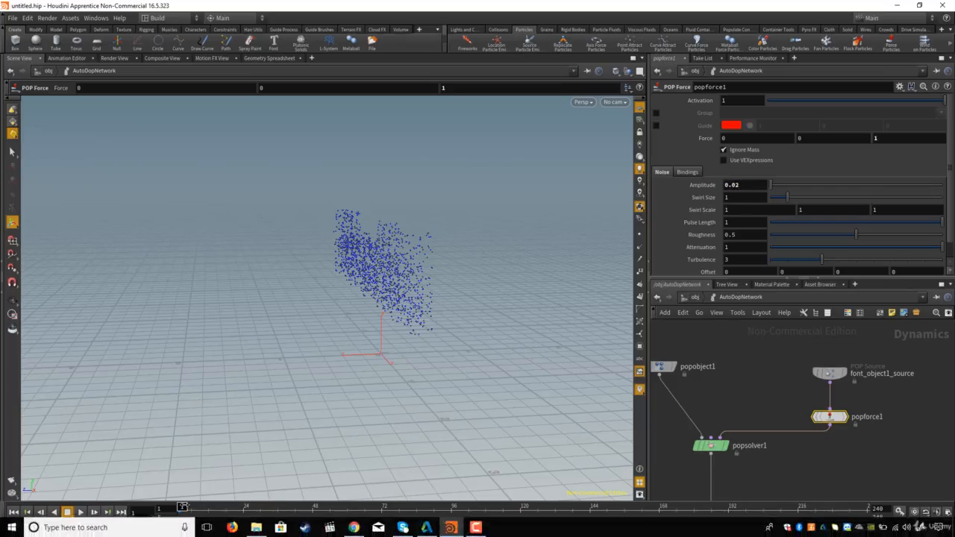
left_click_drag(179, 507, 208, 508)
left_click_drag(383, 346, 541, 291, "alt")
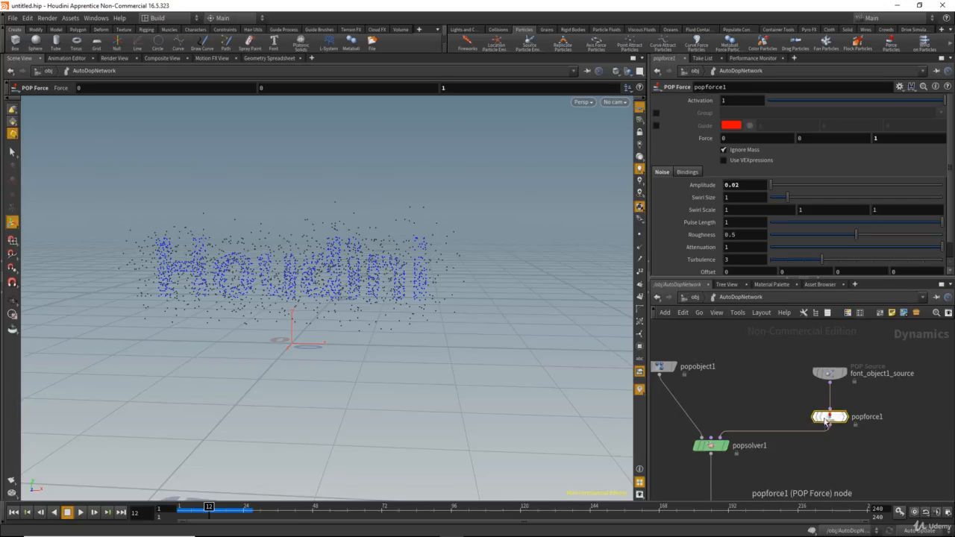
Step: Insert a POP Group node between popforce1 and popsolver1 and space out the surrounding nodes
middle_click_drag(751, 390, 741, 392)
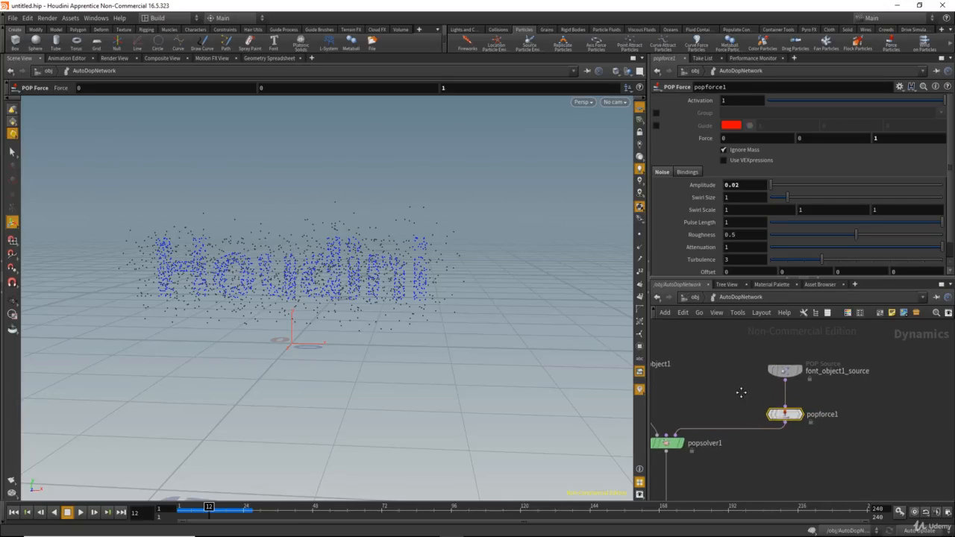
key("Tab")
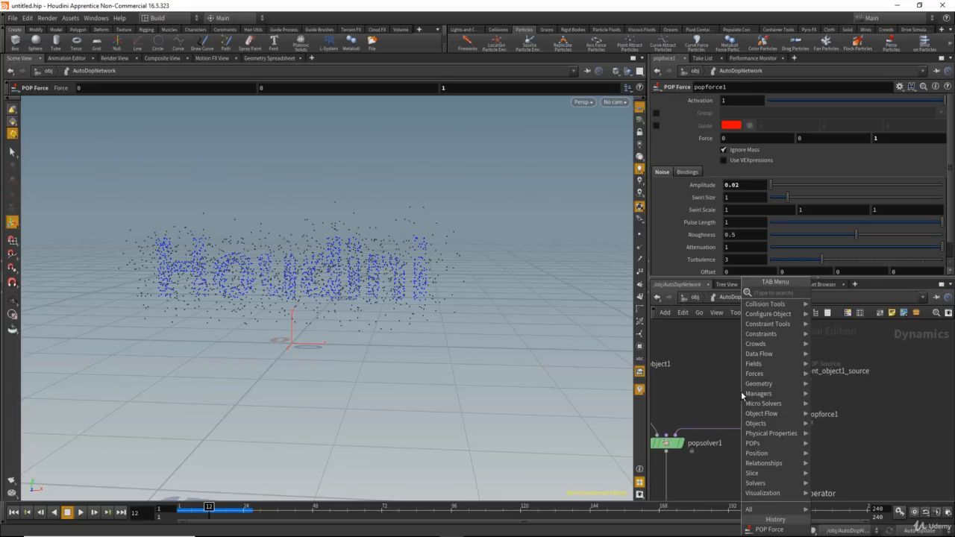
type("grou")
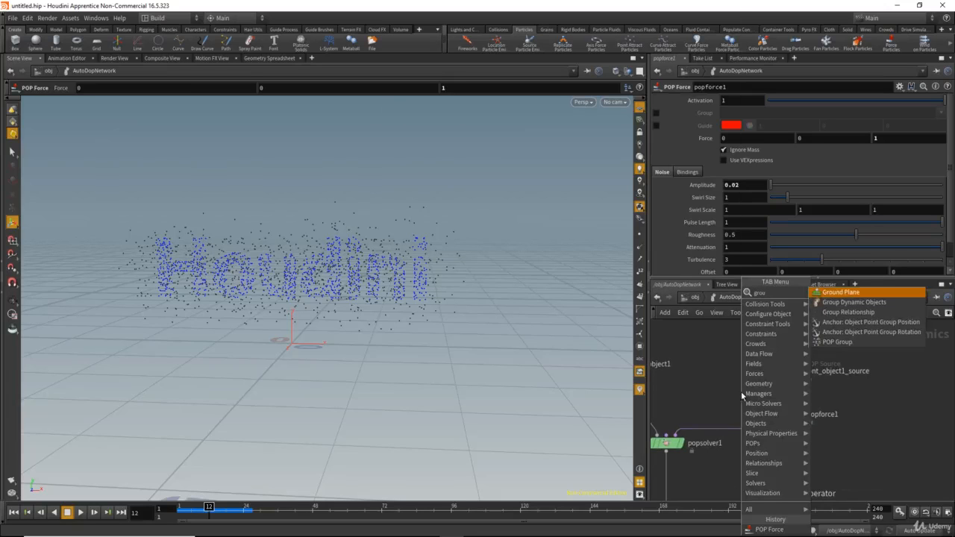
left_click(836, 344)
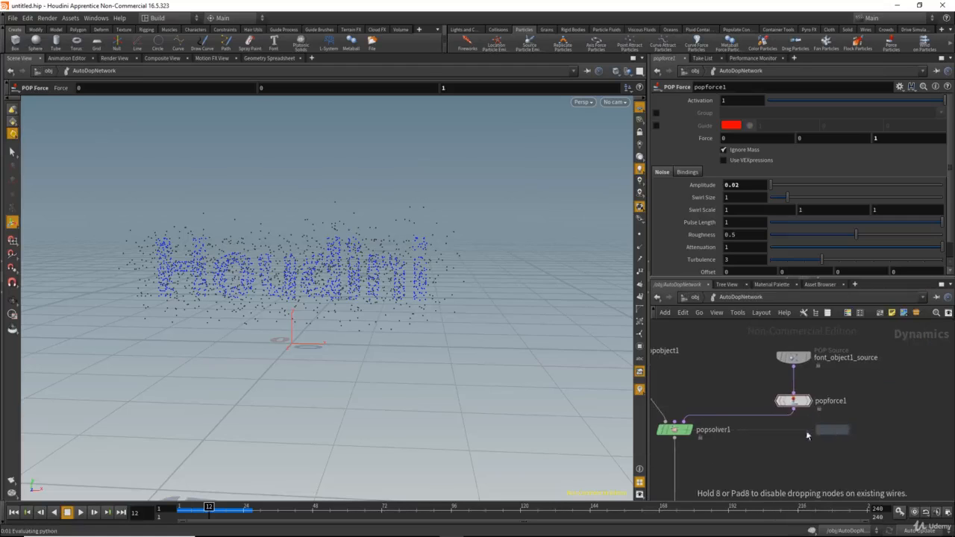
left_click(791, 437)
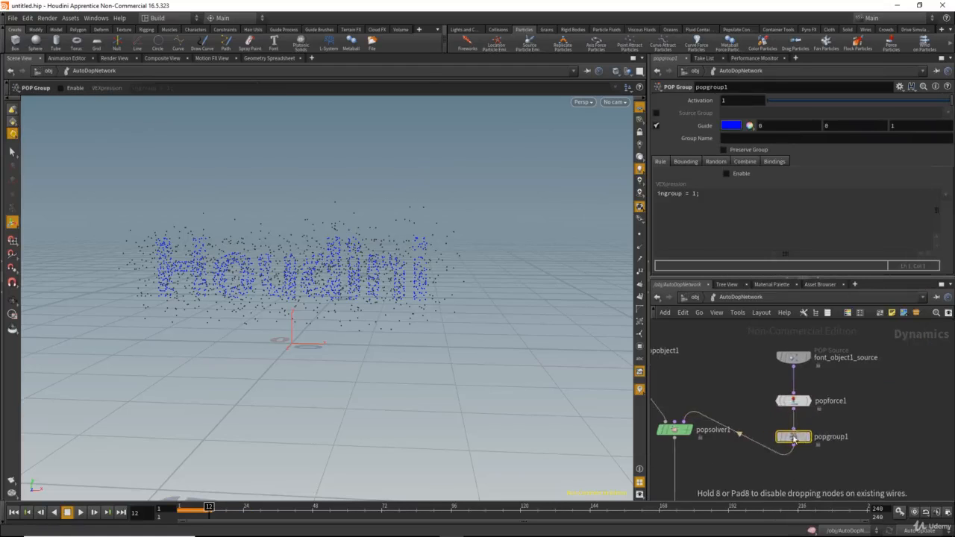
middle_click_drag(732, 397, 764, 382)
left_click_drag(708, 415, 708, 460)
middle_click_drag(762, 426, 735, 428)
left_click(797, 424)
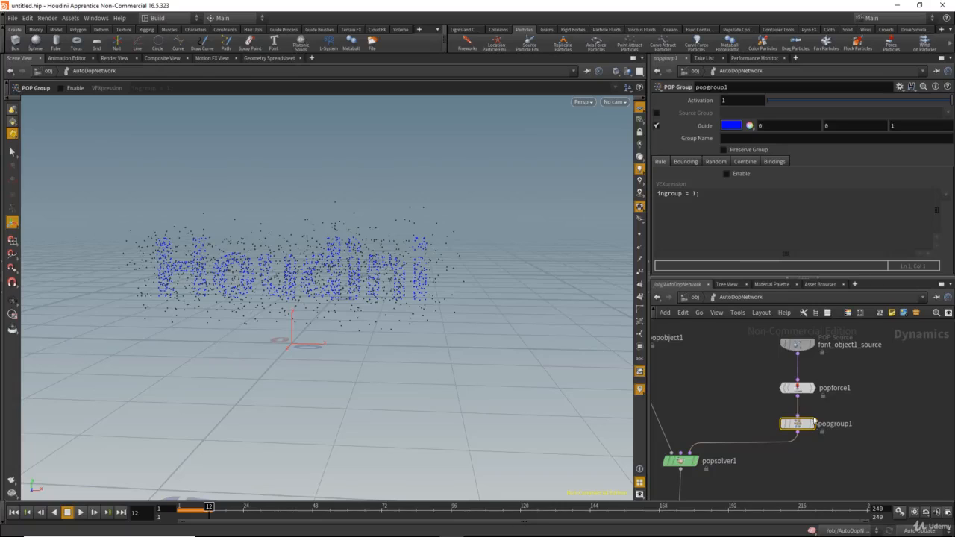
Step: Enable the Bounding Box rule in popgroup1's Bounding settings
left_click(683, 163)
left_click(728, 174)
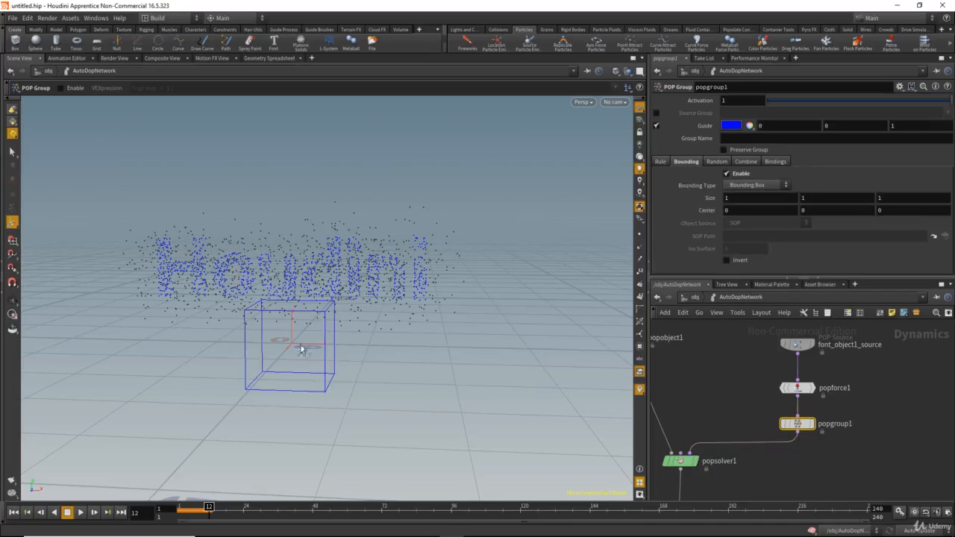
left_click_drag(321, 306, 293, 309)
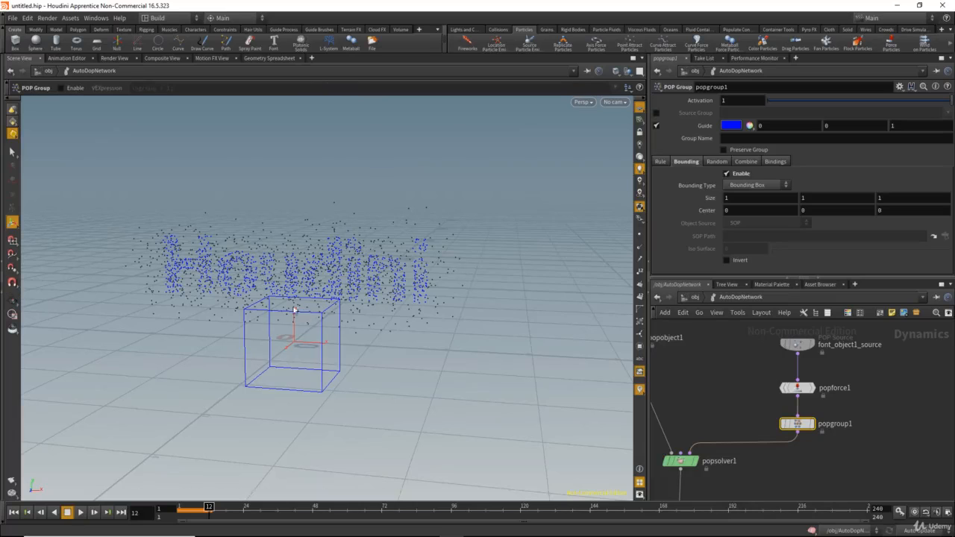
left_click_drag(733, 413, 825, 433)
middle_click_drag(312, 281, 318, 267)
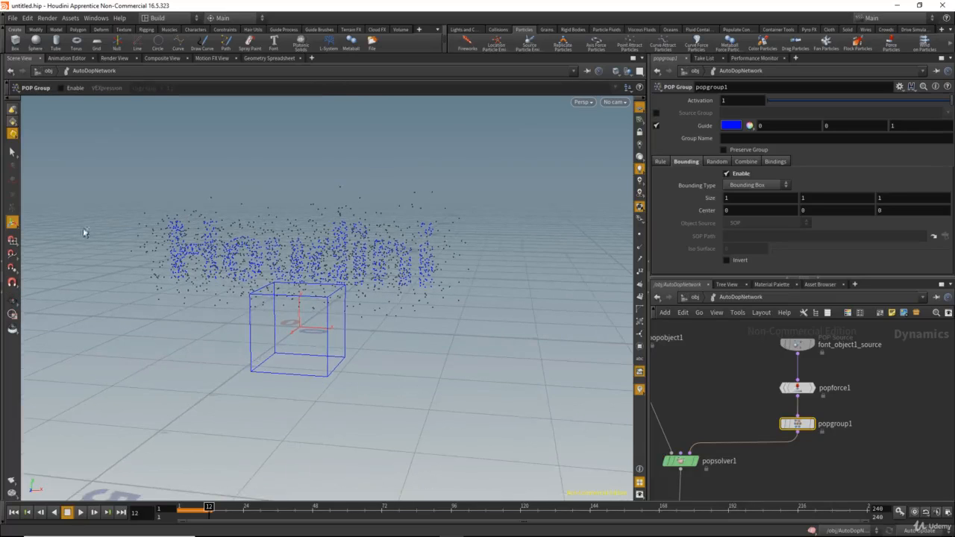
Step: Try to get a viewport handle for the bounding box, going up to the object level and back into AutoDopNetwork
left_click(13, 151)
left_click(12, 223)
left_click_drag(291, 298, 329, 325, "alt")
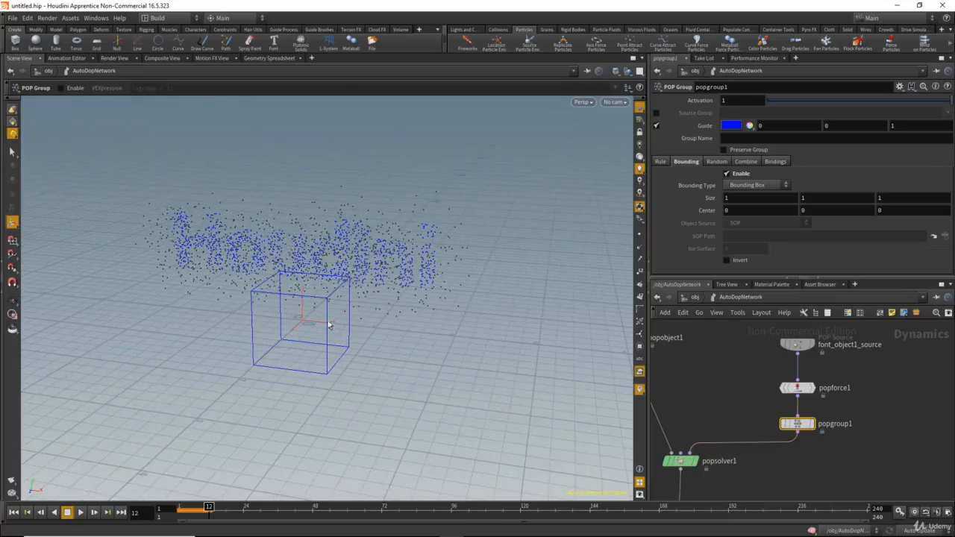
mouse_move(287, 286)
left_mouse_down("alt")
mouse_move(261, 273)
mouse_move(292, 273)
left_mouse_up("alt")
left_click(695, 297)
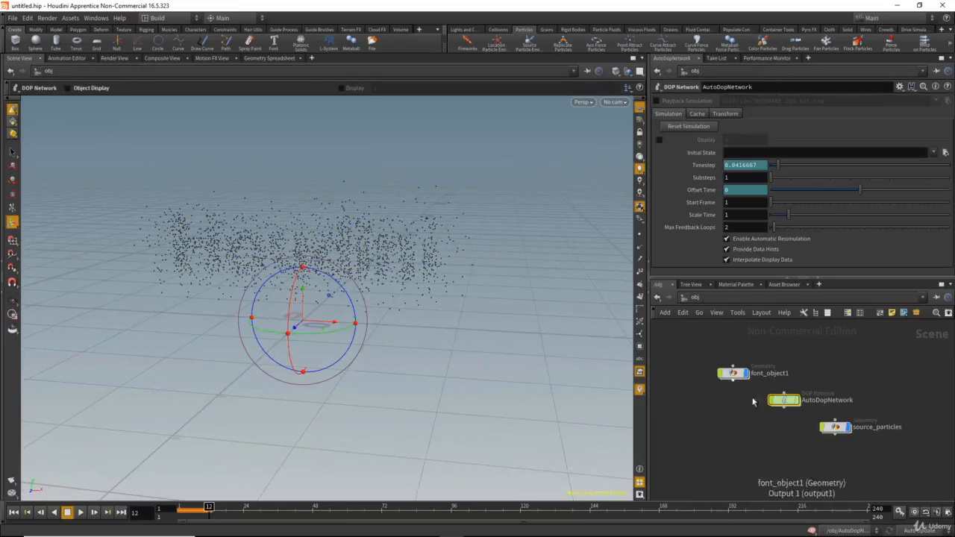
double_click(782, 402)
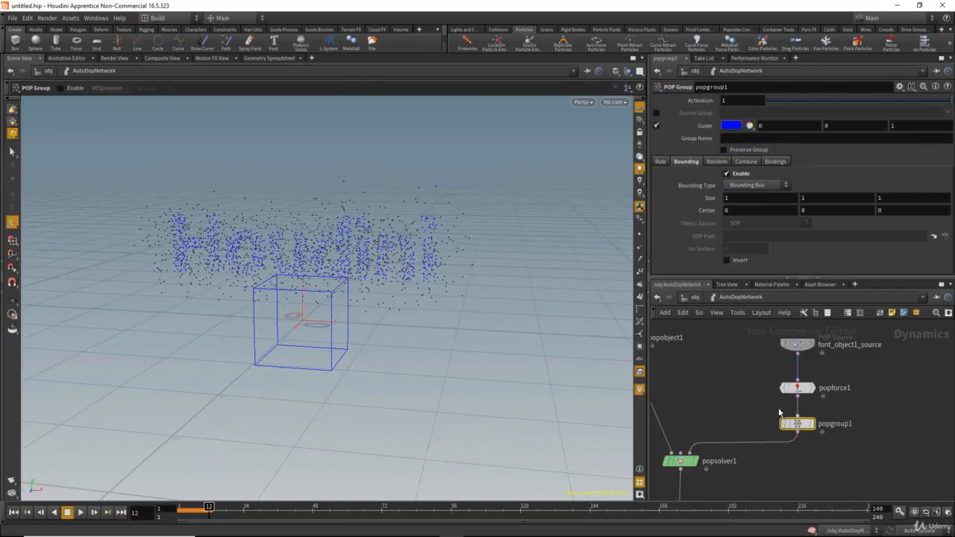
Step: Return to frame 1 and move popgroup1's bounding box along X, trying Center X at 1 and setting it to 2
left_click(183, 514)
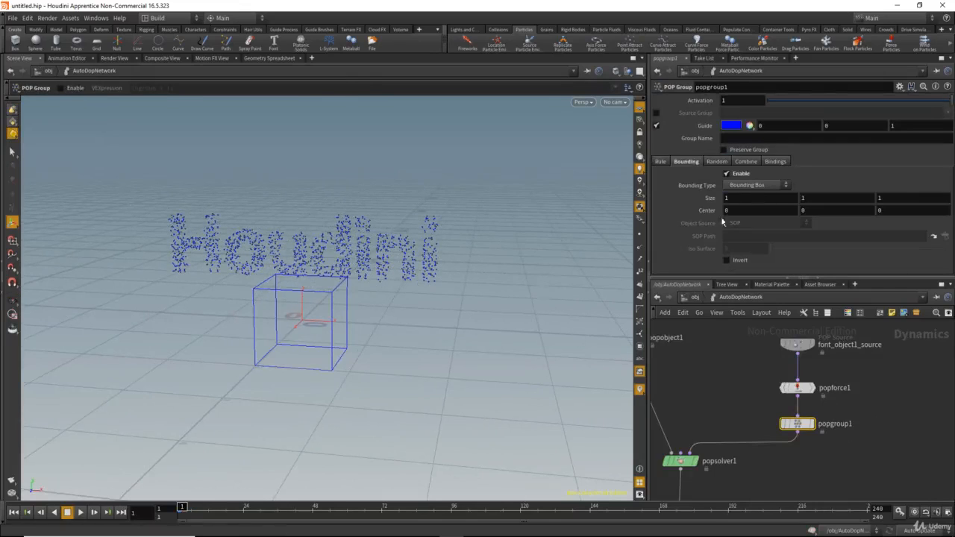
left_click_drag(452, 197, 397, 202, "alt")
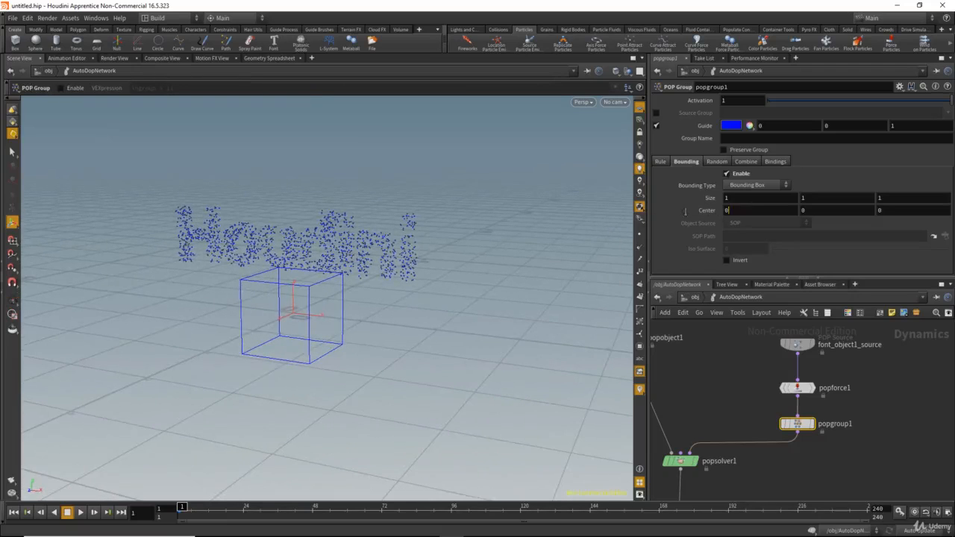
left_click_drag(685, 211, 681, 212)
key("Return")
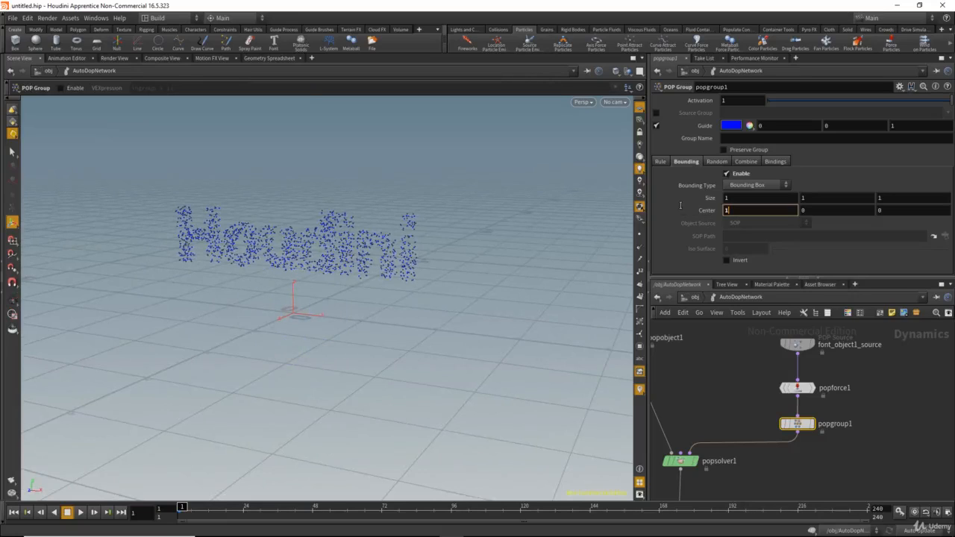
key("Return")
left_click_drag(399, 231, 437, 217, "alt")
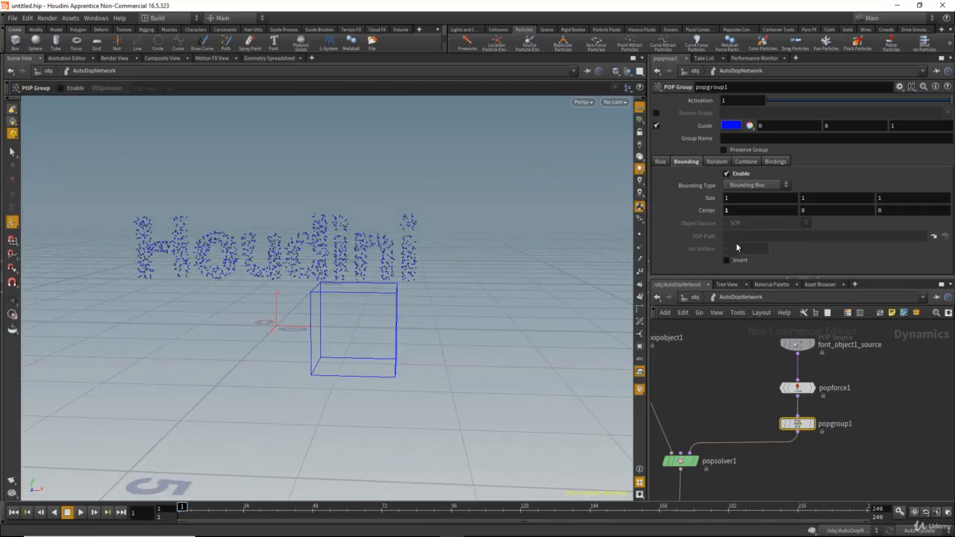
left_click_drag(734, 211, 682, 210)
type("2")
key("Return")
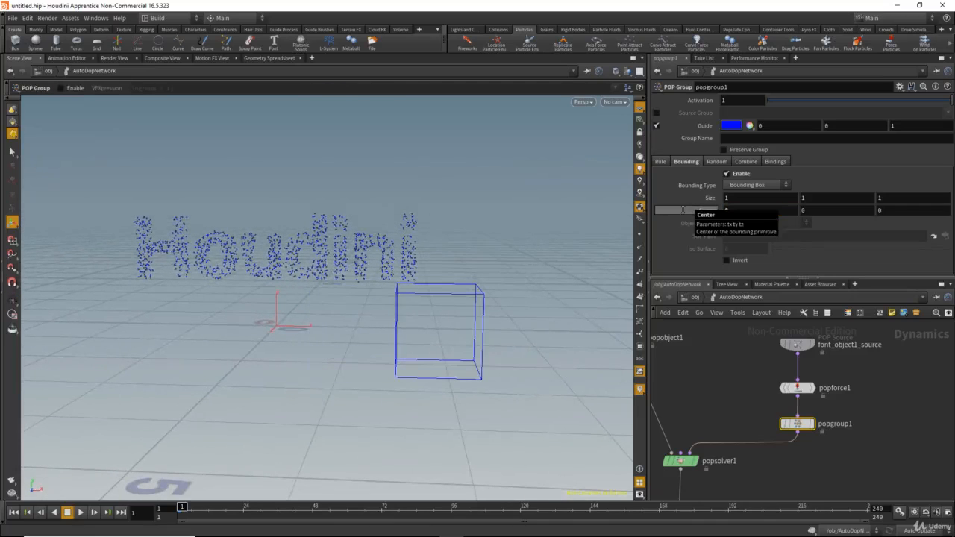
Step: Raise popgroup1's bounding box with Center X 2.5 and Center Y 1.1, and set its Size Y to 1.8
mouse_move(740, 210)
middle_mouse_down()
mouse_move(784, 211)
mouse_move(747, 214)
middle_mouse_up()
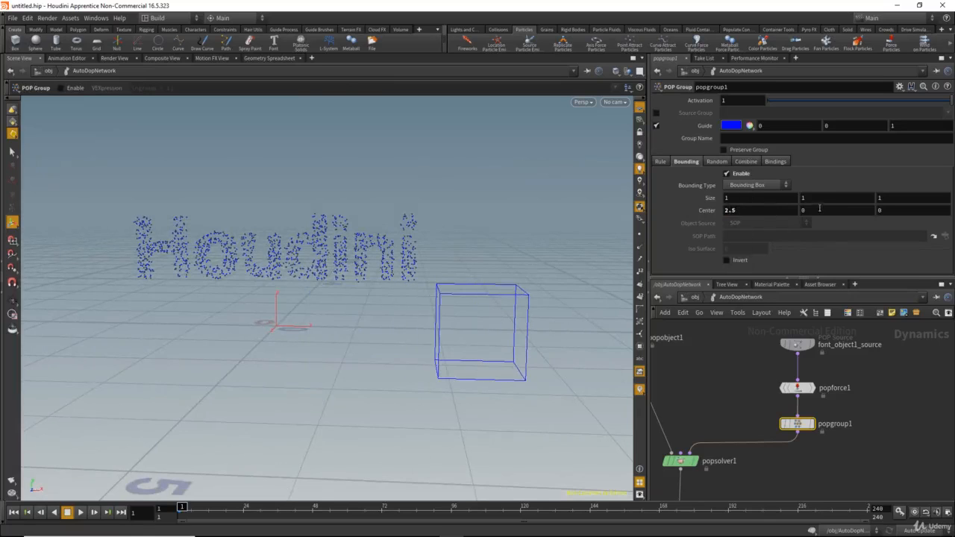
middle_click_drag(819, 208, 843, 203)
left_click_drag(442, 190, 296, 197, "alt")
mouse_move(748, 200)
middle_mouse_down()
mouse_move(768, 200)
mouse_move(749, 201)
middle_mouse_up()
left_click_drag(351, 233, 453, 236, "alt")
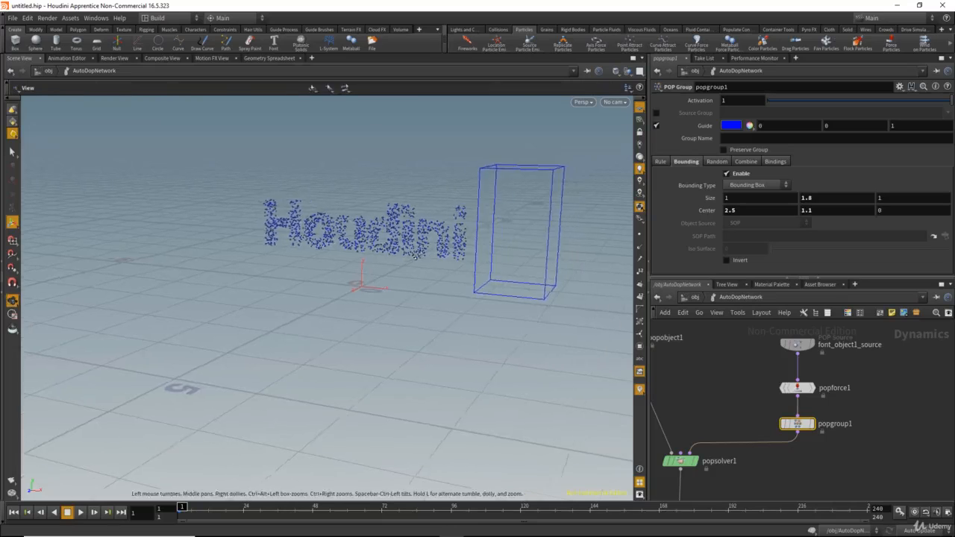
Step: Widen popgroup1's bounding box along X, trying a Size X of 8.7 and setting it to 6.1
middle_click_drag(752, 198, 792, 193)
right_click_drag(237, 208, 199, 216, "alt")
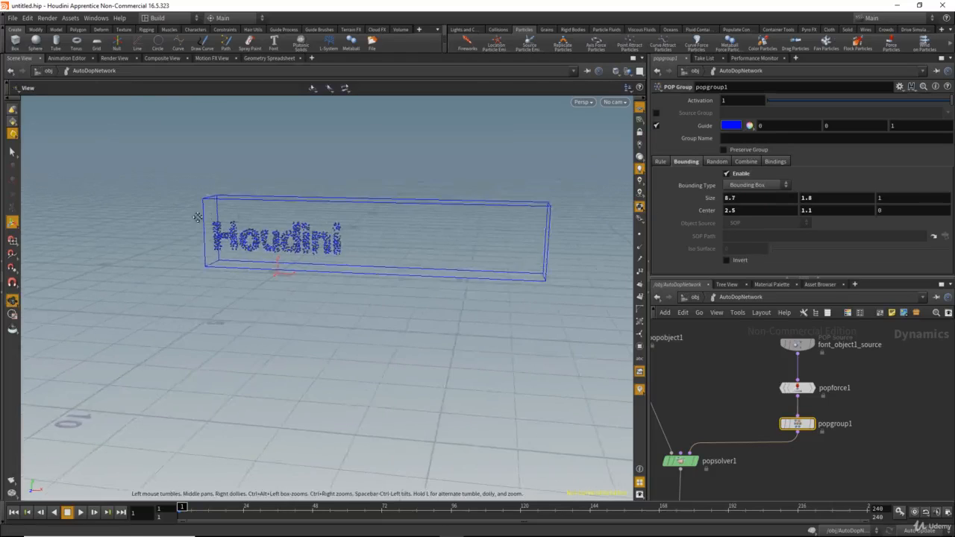
left_click_drag(199, 216, 211, 214, "alt")
middle_click_drag(770, 198, 720, 198)
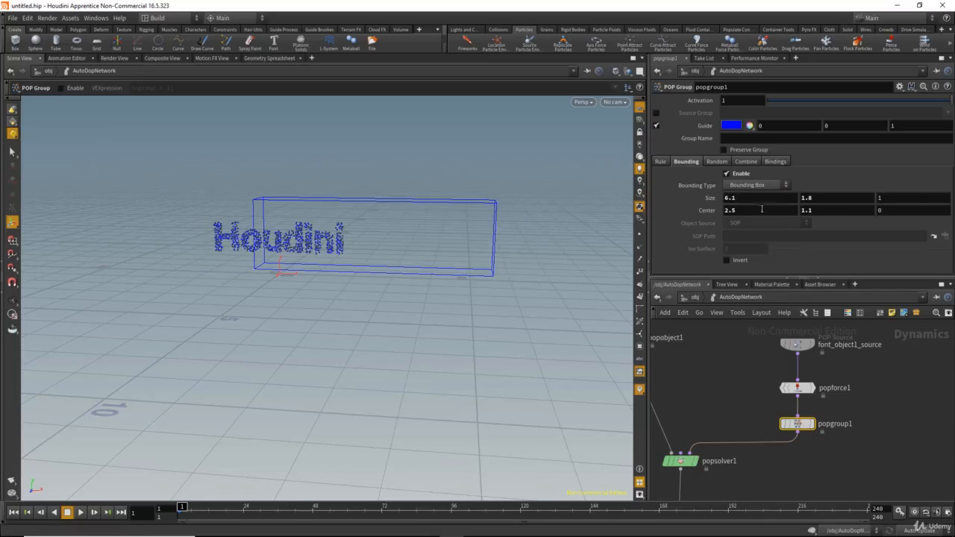
Step: Move the bounding box beside the text with Center X 5.1 and keyframe the Center at frame 1
middle_click_drag(752, 210, 869, 219)
key("Escape")
left_click_drag(388, 202, 343, 214)
key("Escape")
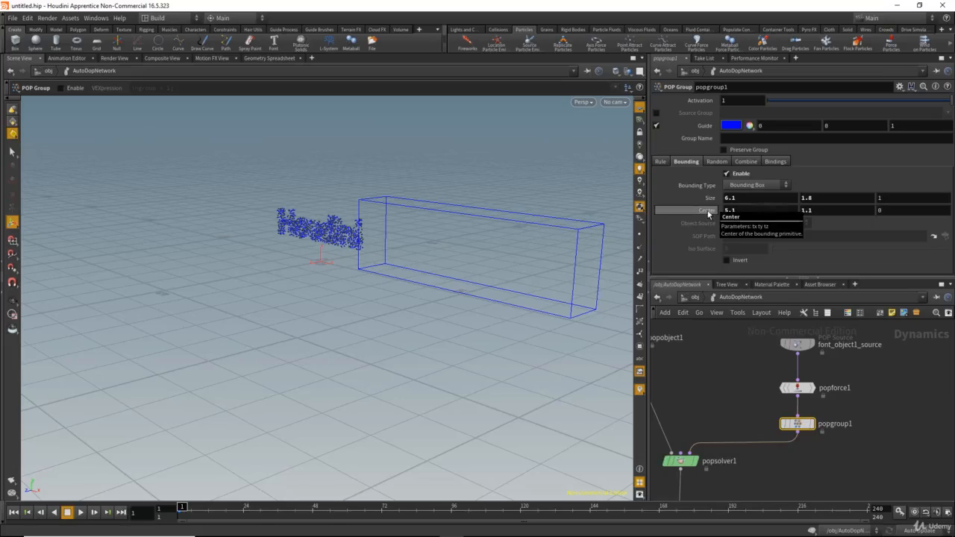
left_click(707, 212, "alt")
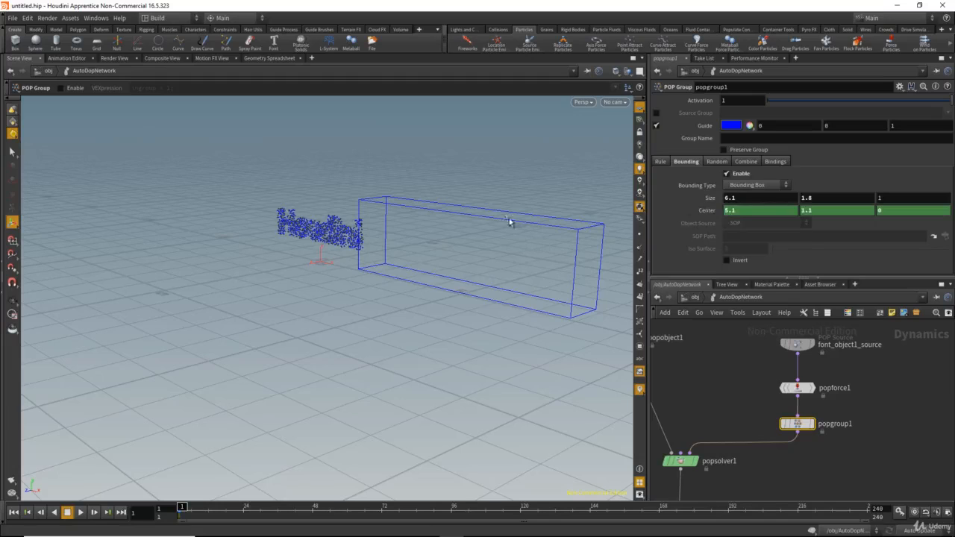
left_click_drag(510, 221, 485, 220, "alt")
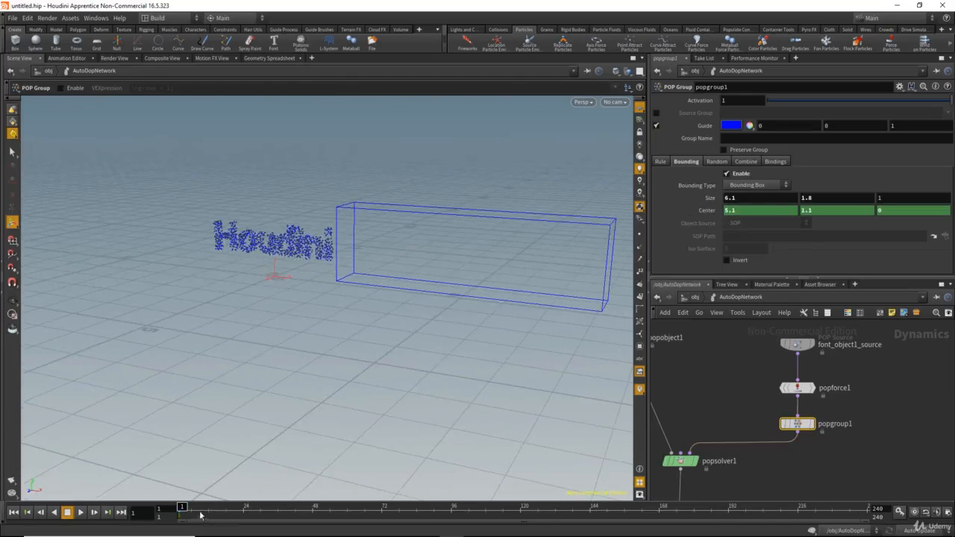
Step: Keyframe the bounding box's Center at frame 100 with Center X 0.6, and scrub the timeline back to frame 1
left_click_drag(200, 515, 470, 510)
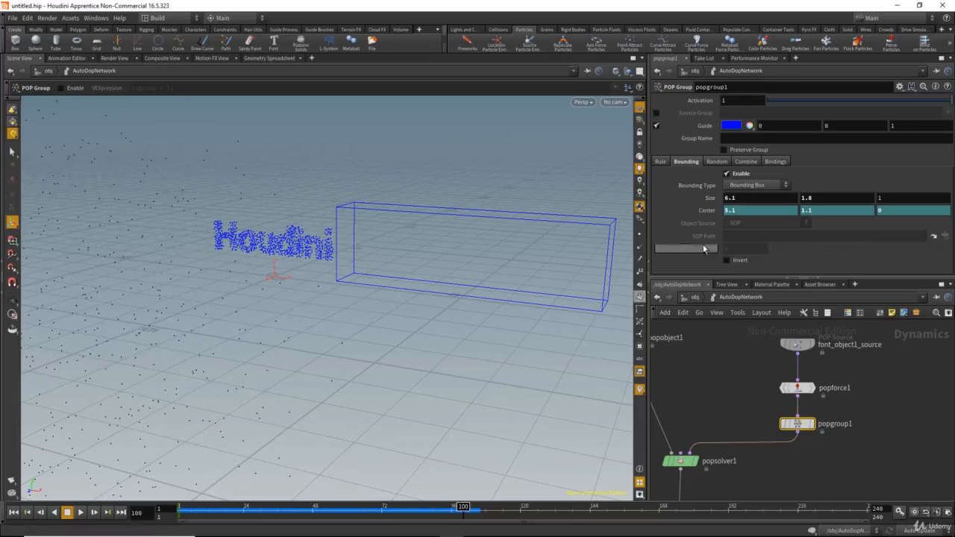
middle_click(741, 210)
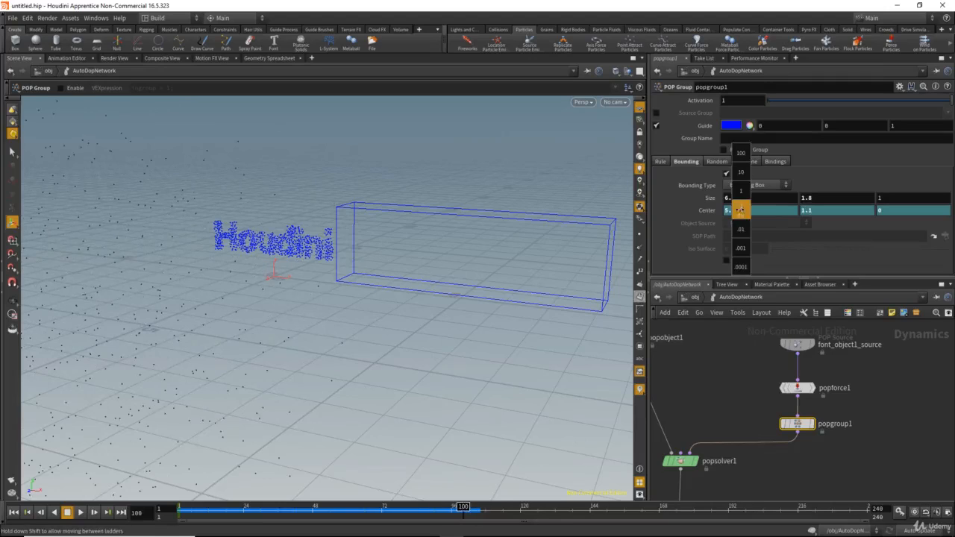
middle_click_drag(741, 210, 538, 199)
left_click_drag(461, 209, 473, 204, "alt")
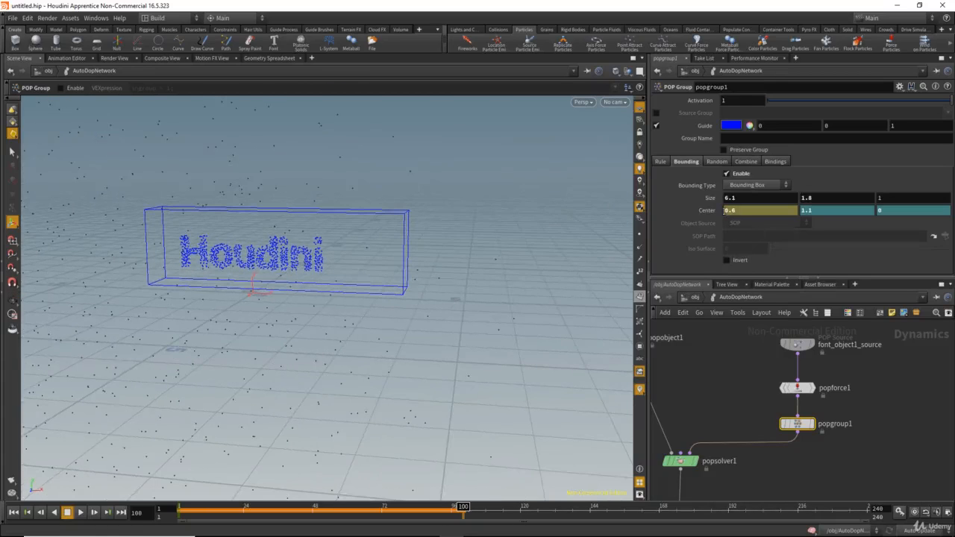
left_click(707, 211, "alt")
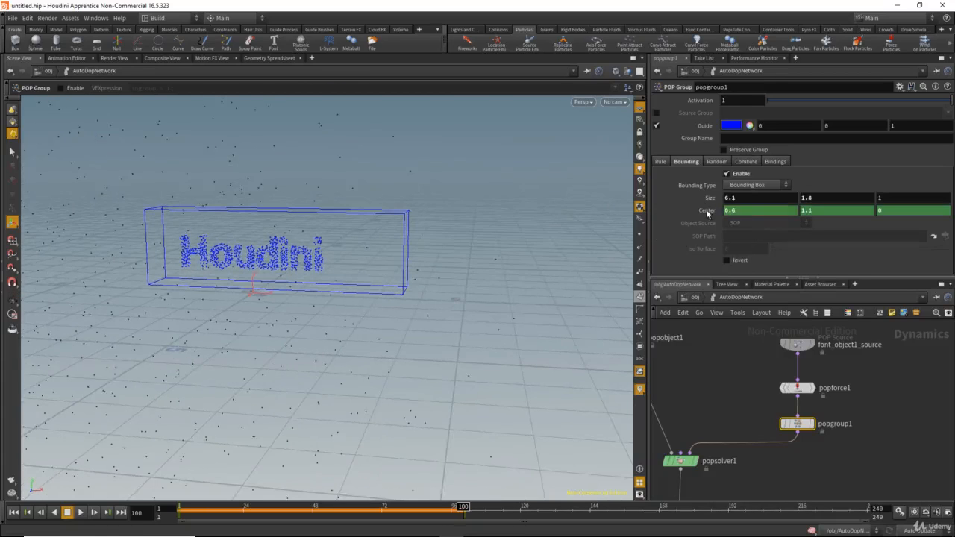
left_click_drag(439, 513, 139, 495)
Step: Name popgroup1's particle group "animated"
middle_click_drag(740, 389, 731, 392)
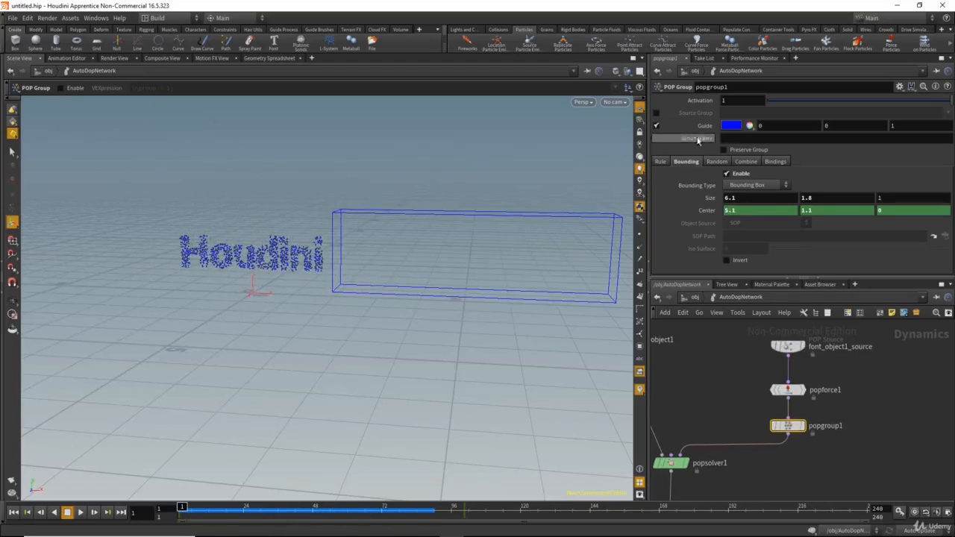
left_click(730, 139)
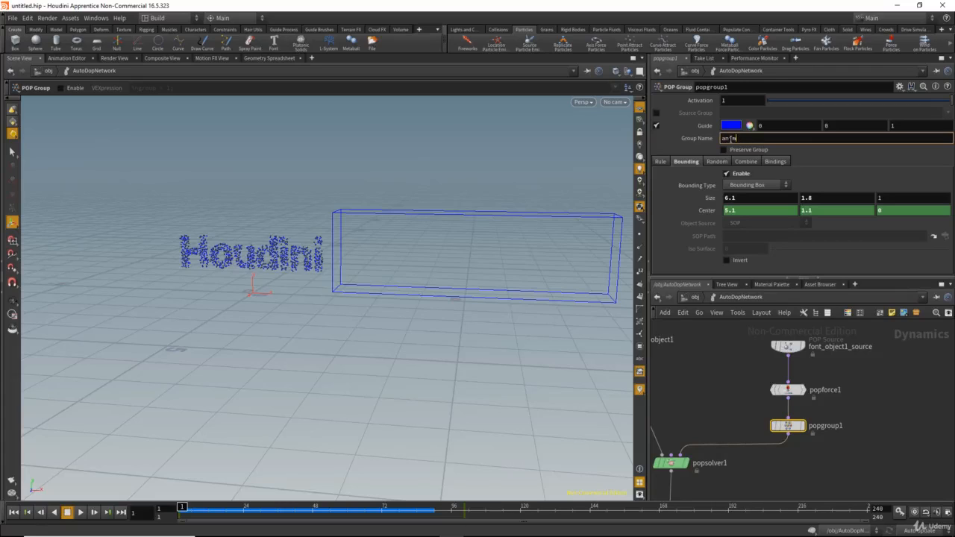
key("Return")
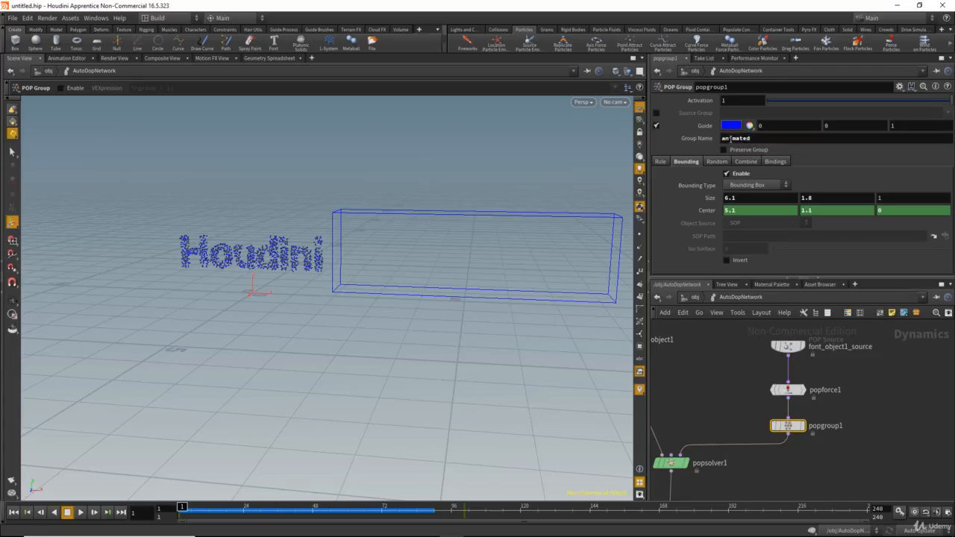
Step: Reorder the chain so that popgroup1 comes before popforce1, with popforce1 feeding popsolver1
middle_click_drag(749, 412, 748, 424)
left_click_drag(828, 422, 831, 418)
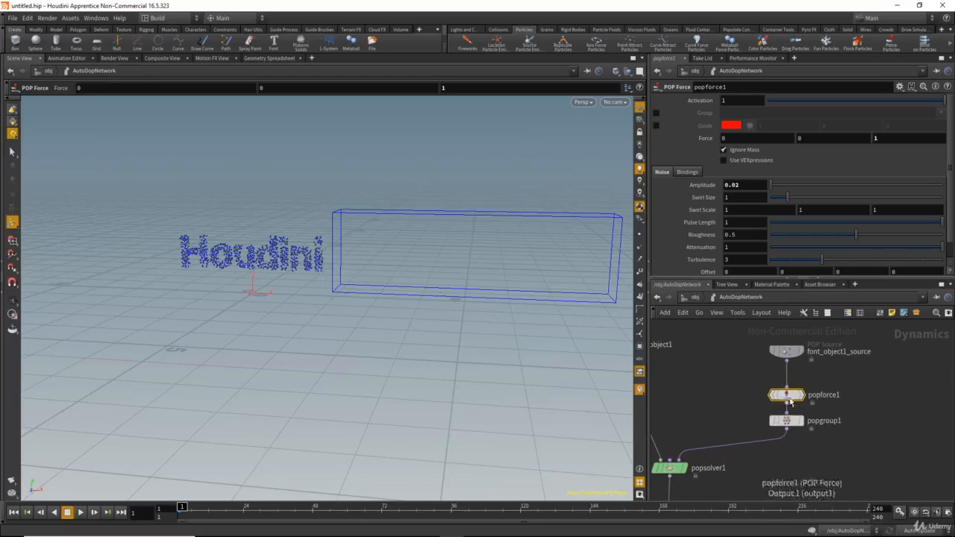
key("l")
middle_click_drag(779, 474, 781, 463)
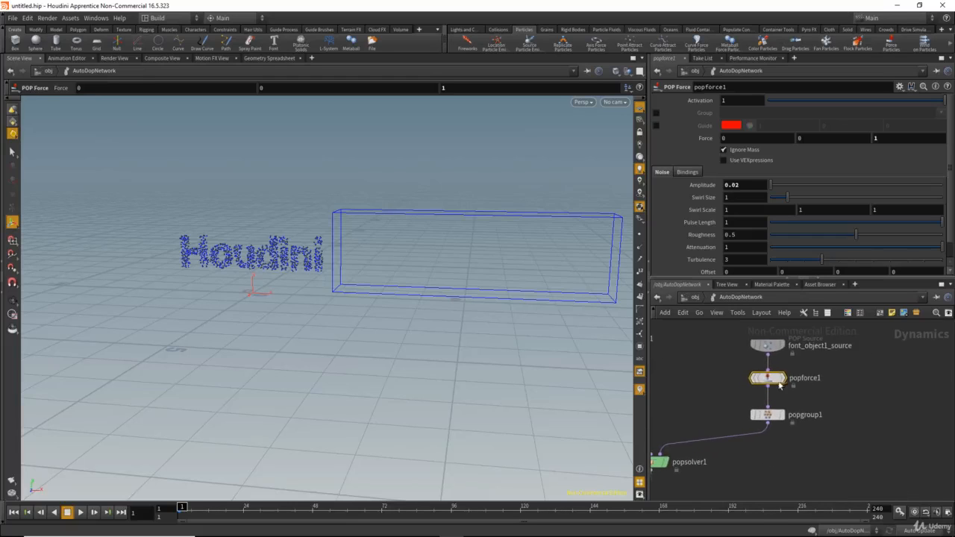
mouse_move(773, 382)
left_mouse_down()
mouse_move(802, 388)
mouse_move(791, 433)
mouse_move(746, 448)
mouse_move(769, 446)
mouse_move(772, 385)
left_mouse_up()
left_click(769, 415)
left_click(768, 446)
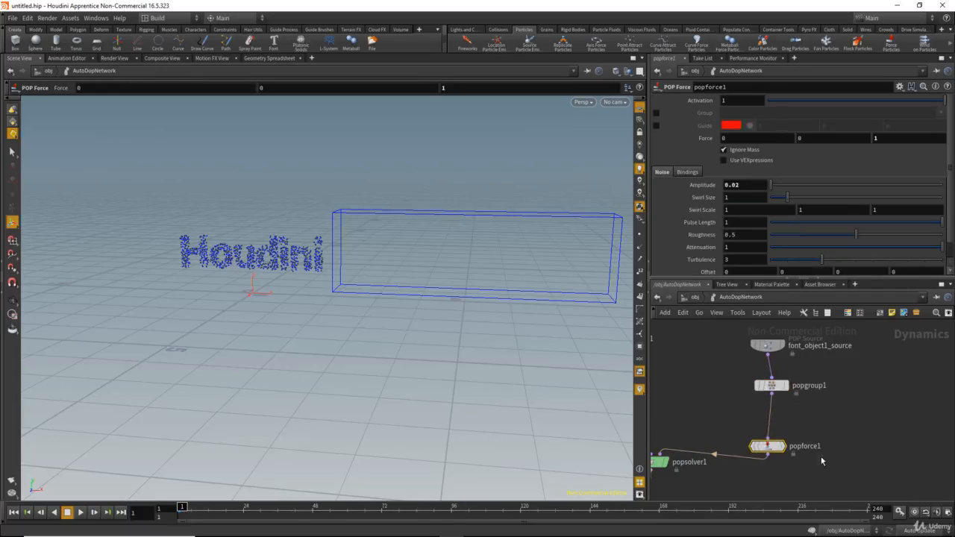
Step: Enable the Group on popforce1, choose the animated group and play the simulation
left_click(655, 113)
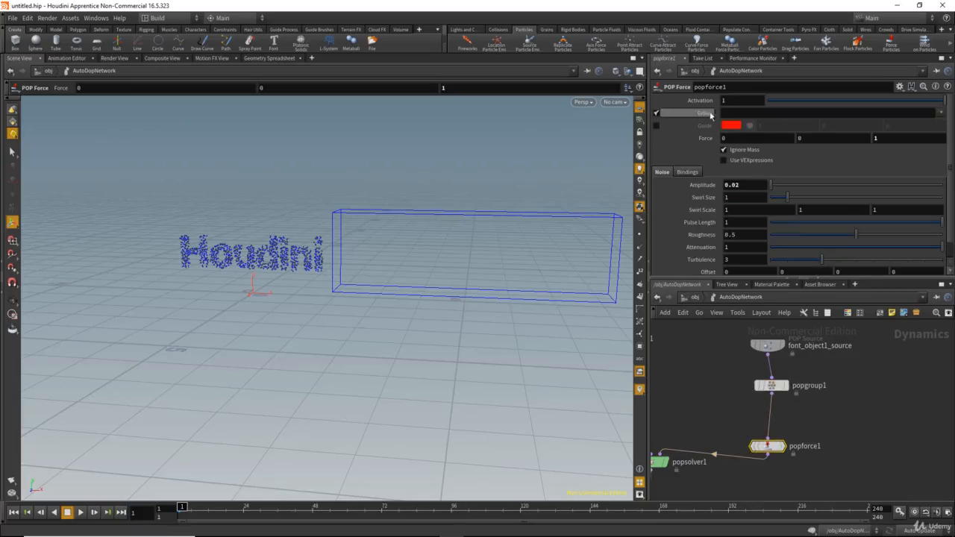
left_click(941, 113)
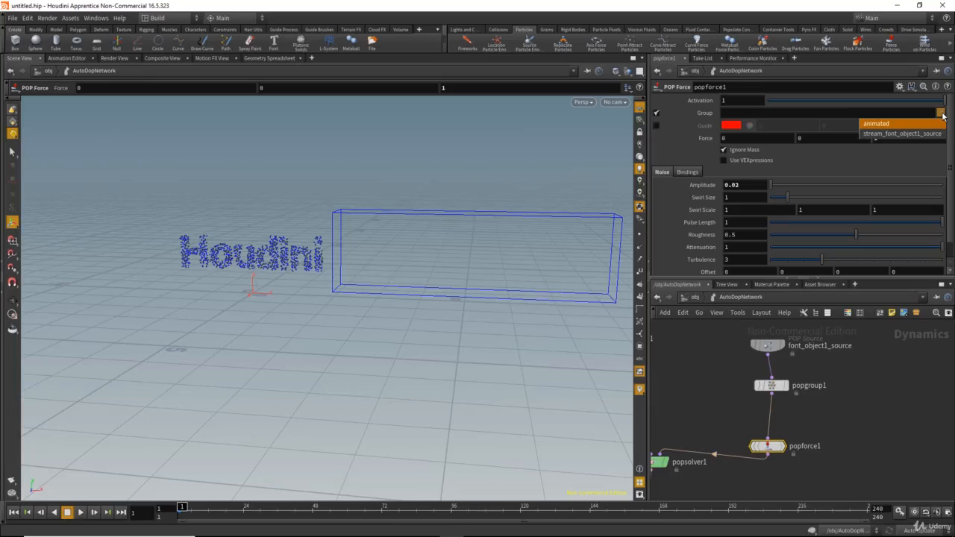
left_click(881, 126)
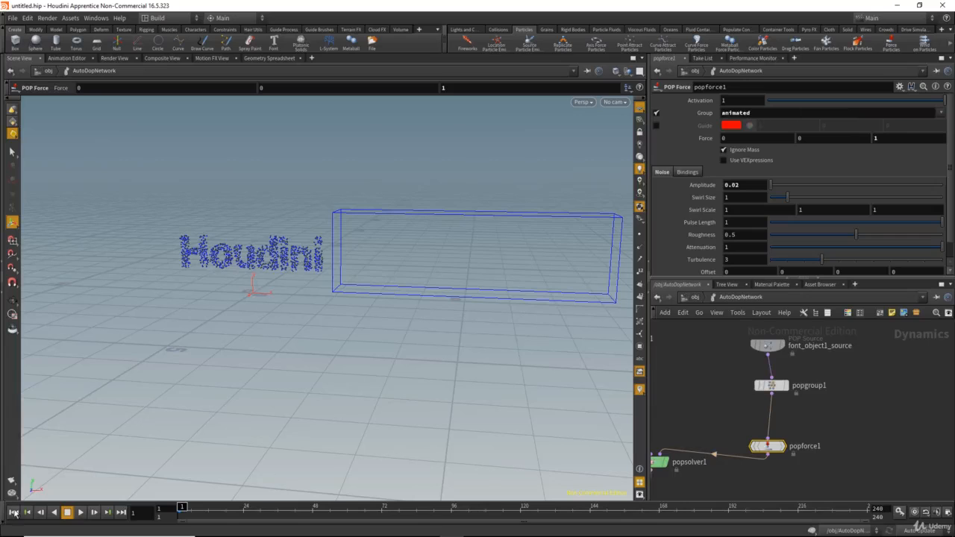
left_click(80, 513)
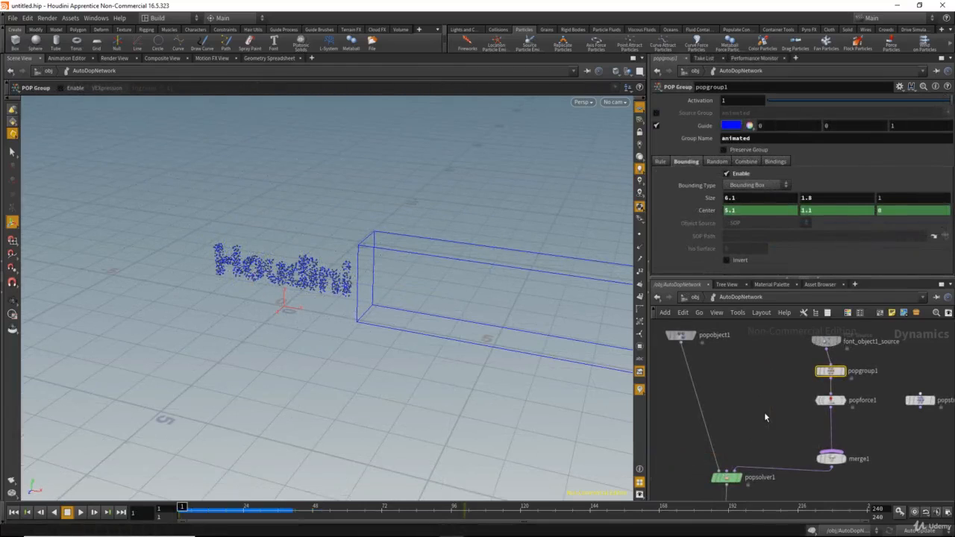
Step: Set Inherit Velocity to 0 in font_object1_source's Attributes settings
middle_click_drag(784, 328, 767, 364)
left_click_drag(761, 354, 836, 384)
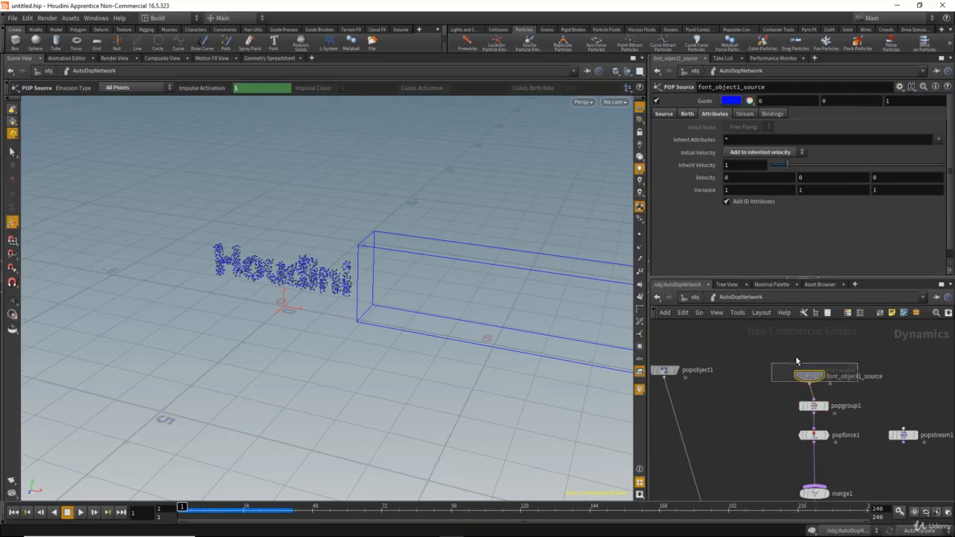
left_click(737, 168)
type("0")
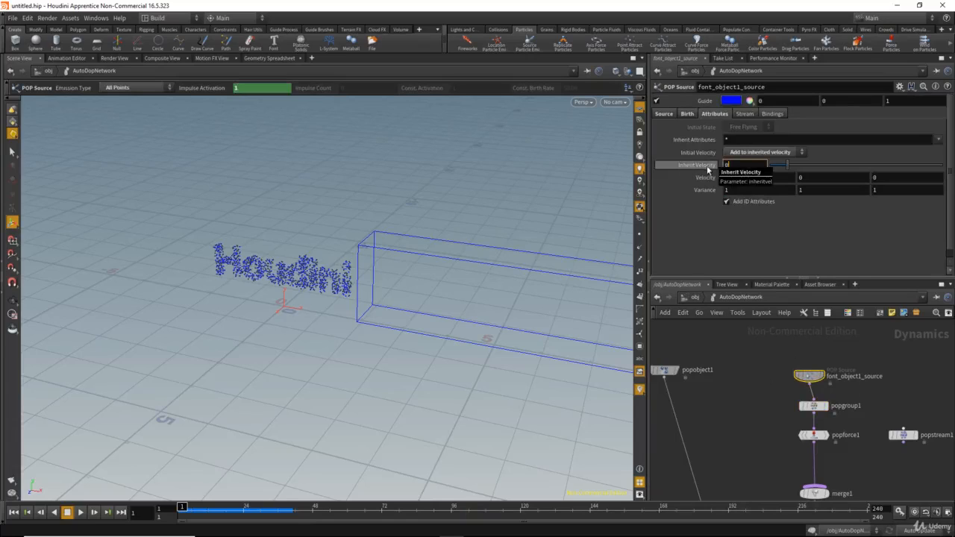
key("Return")
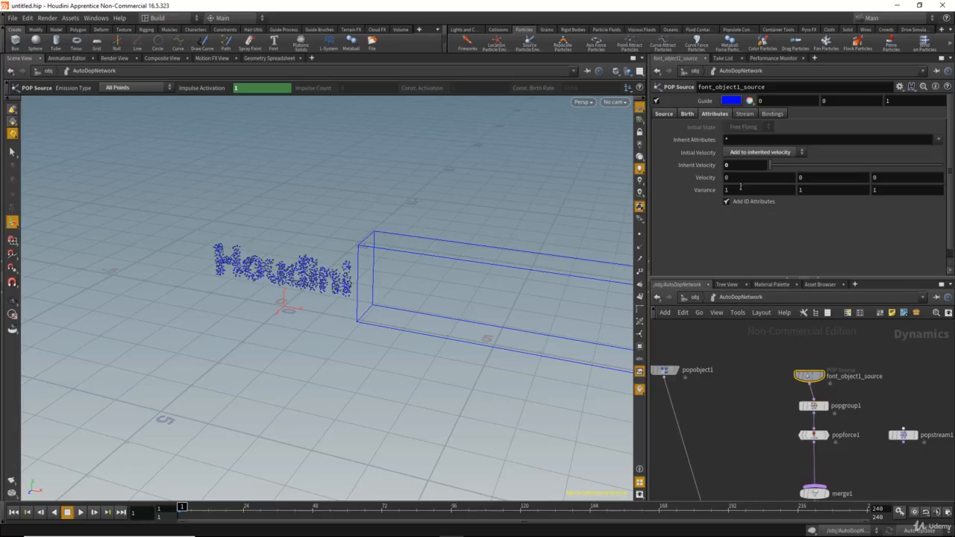
Step: Bypass popgroup1 and popforce1 together
middle_click_drag(775, 427, 761, 406)
left_click_drag(758, 377, 830, 432)
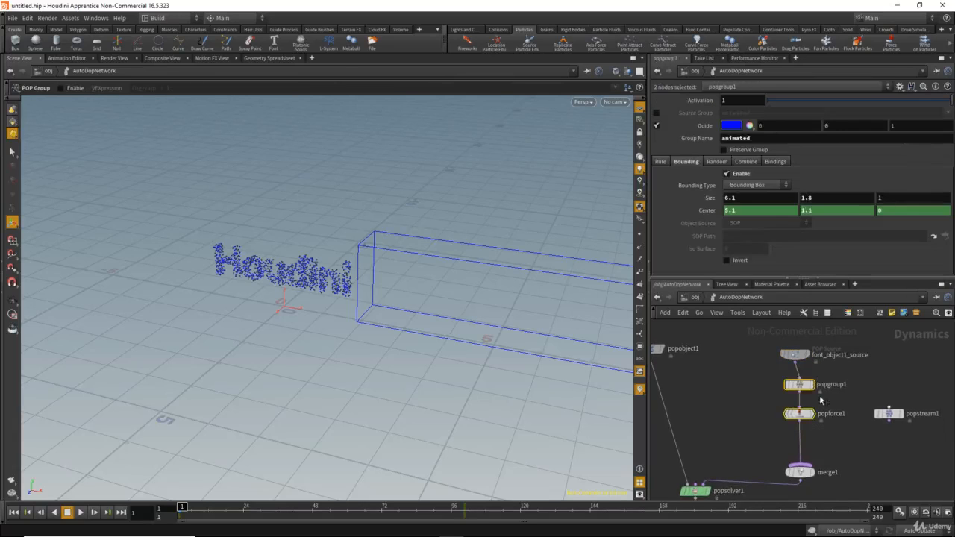
left_click(789, 385)
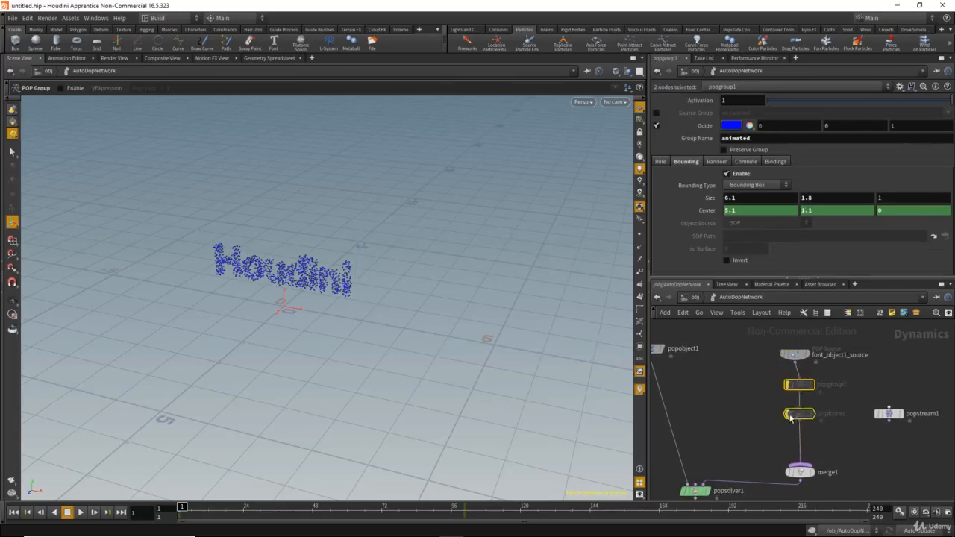
Step: Scrub the first frames to check the emission, and set font_object1_source's velocity Variance to 0 on all three axes
middle_click_drag(766, 348, 765, 356)
left_click(792, 362)
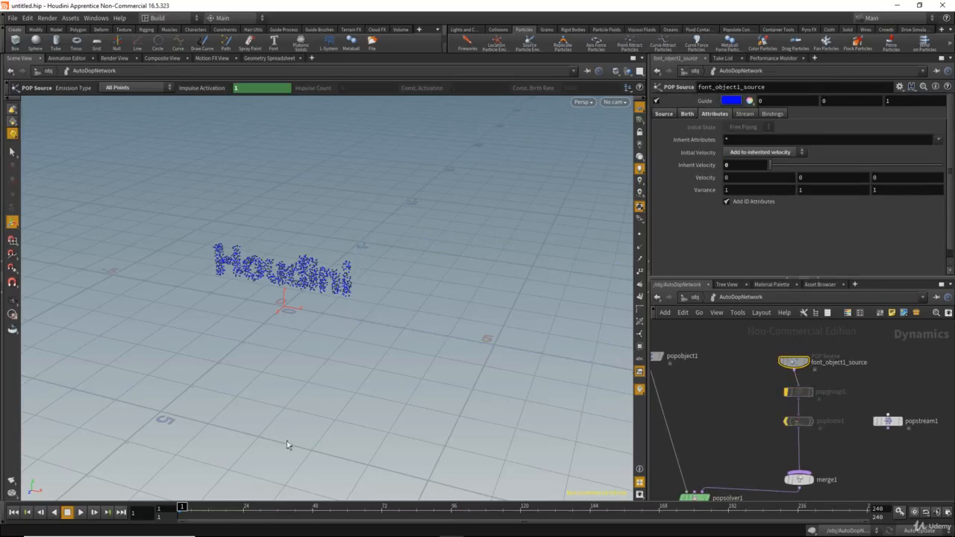
mouse_move(177, 510)
left_mouse_down()
mouse_move(206, 512)
mouse_move(173, 516)
mouse_move(218, 514)
mouse_move(182, 513)
left_mouse_up()
left_click_drag(732, 191, 703, 189)
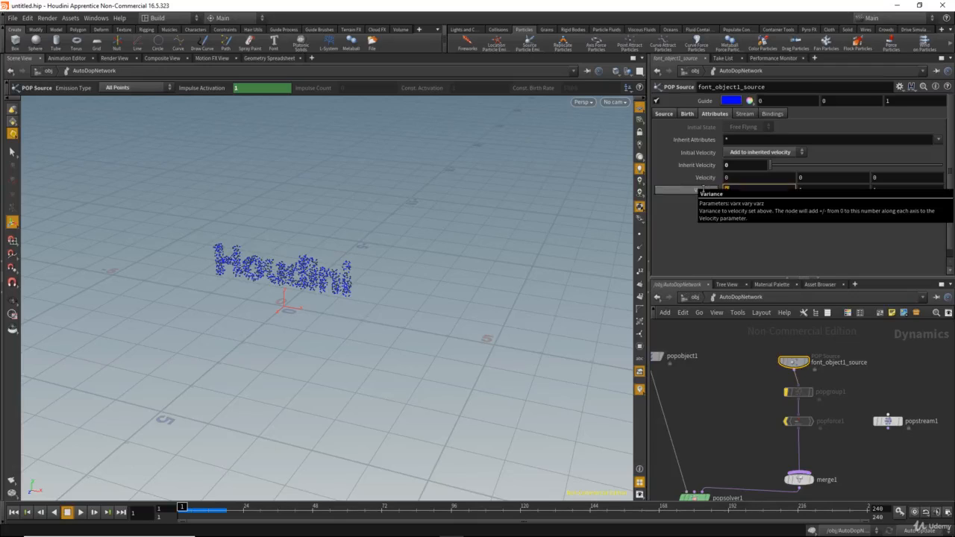
key("Tab")
key("Tab")
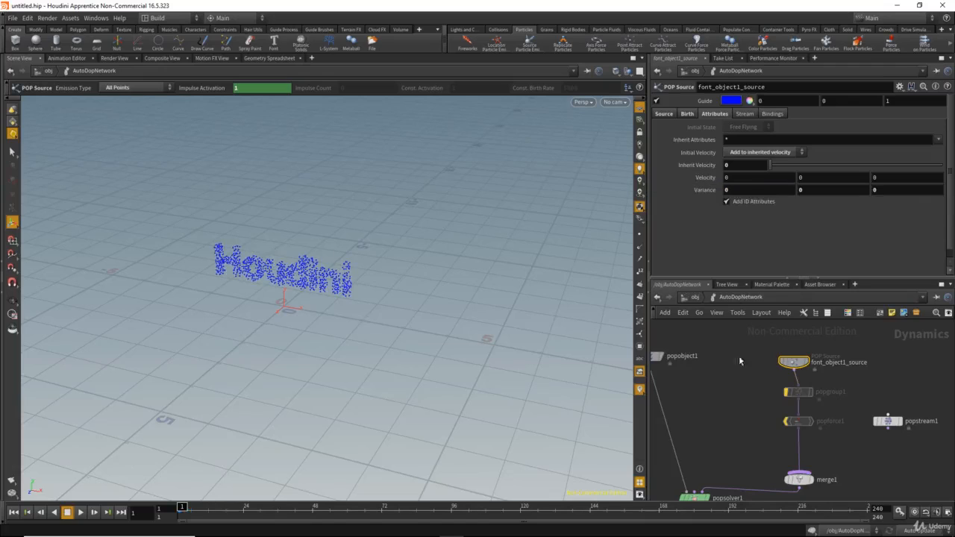
Step: Line up font_object1_source with the node chain and re-enable popgroup1 and popforce1
middle_click_drag(732, 388, 704, 394)
scroll(750, 355, "down", 1)
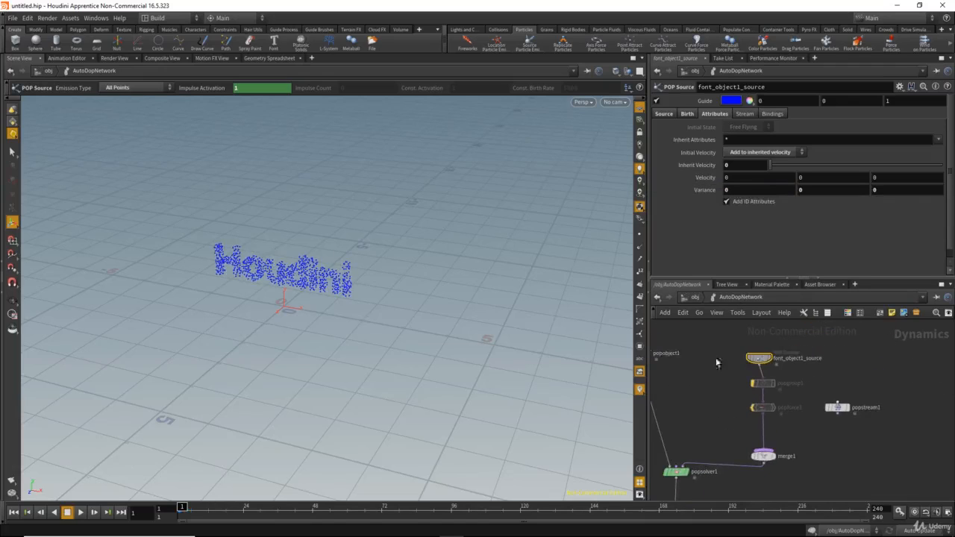
left_click_drag(765, 360, 768, 355)
middle_click_drag(731, 401, 734, 407)
scroll(735, 398, "up", 1)
left_click_drag(744, 378, 817, 447)
left_click(760, 390)
middle_click_drag(732, 393, 735, 382)
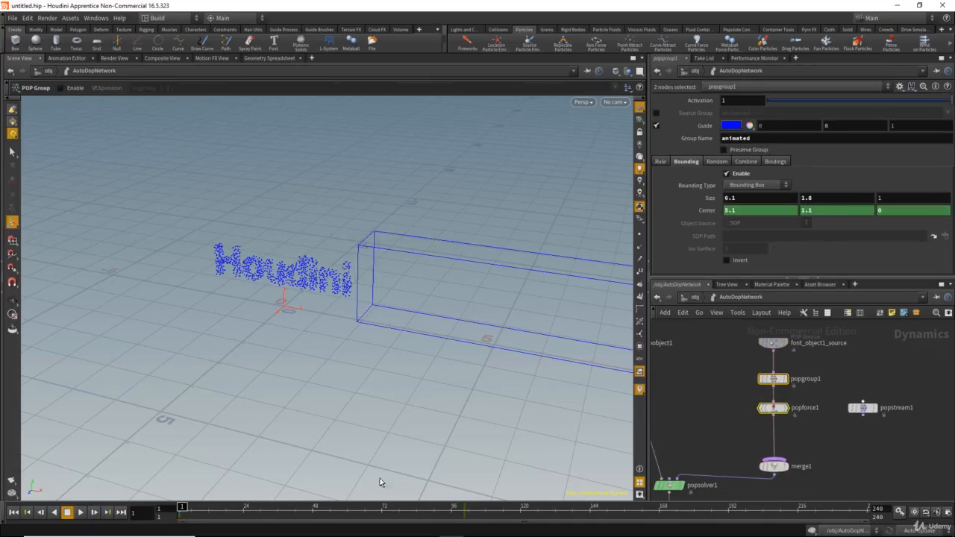
Step: Scrub the first frames, and replace the source stream with the animated group as popforce1's only Group
left_click_drag(187, 512, 220, 511)
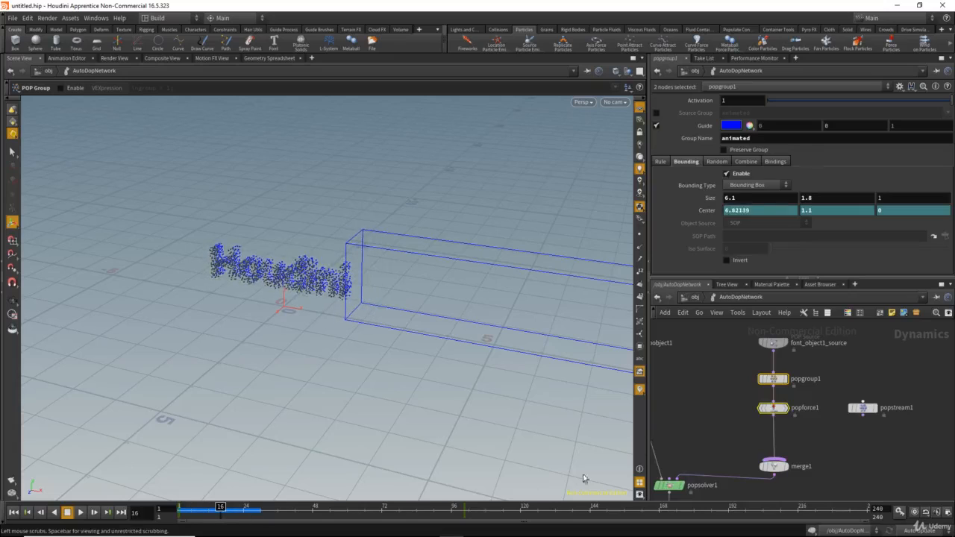
left_click(773, 409)
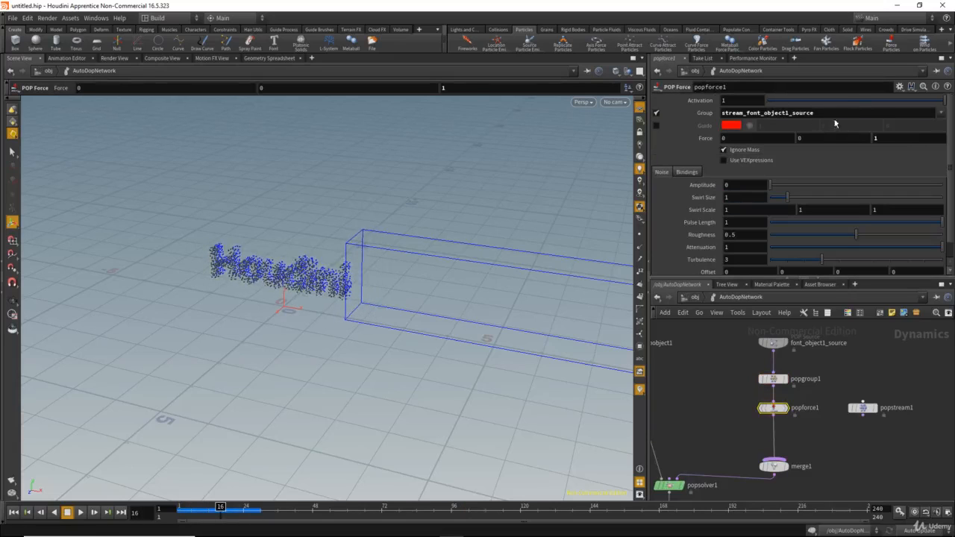
left_click(940, 113)
left_click(895, 127)
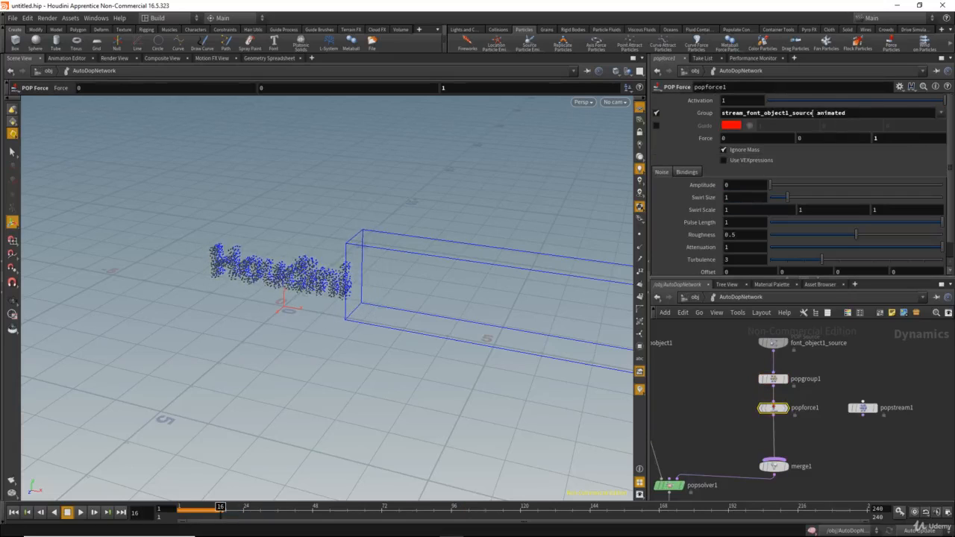
left_click_drag(768, 116, 653, 107)
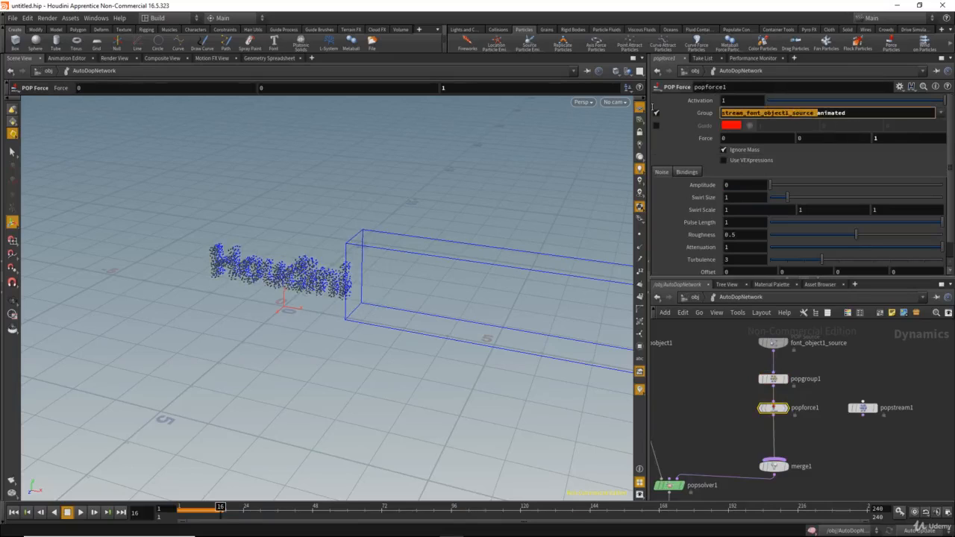
key("BackSpace")
key("Return")
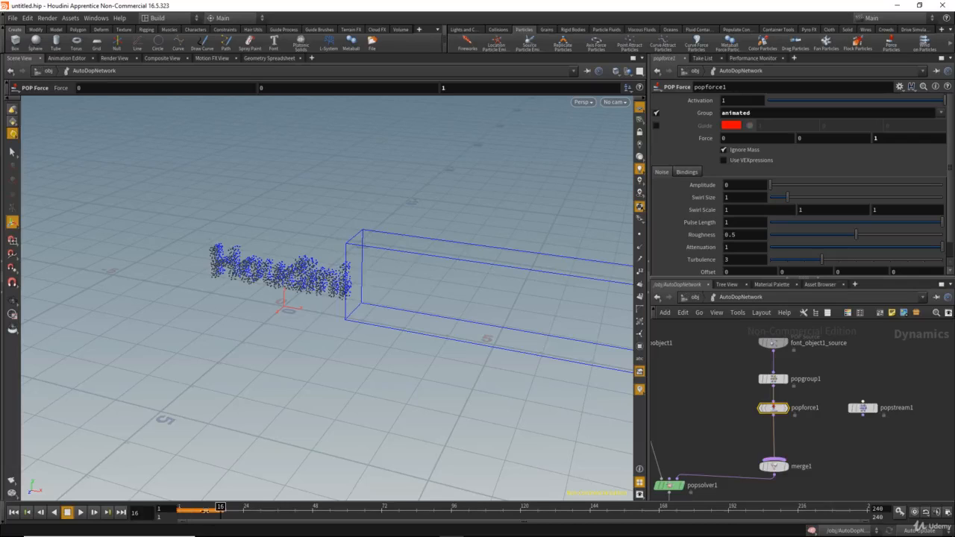
Step: Play the simulation to about frame 102 to examine how the bounding box releases the text particles
left_click(83, 513)
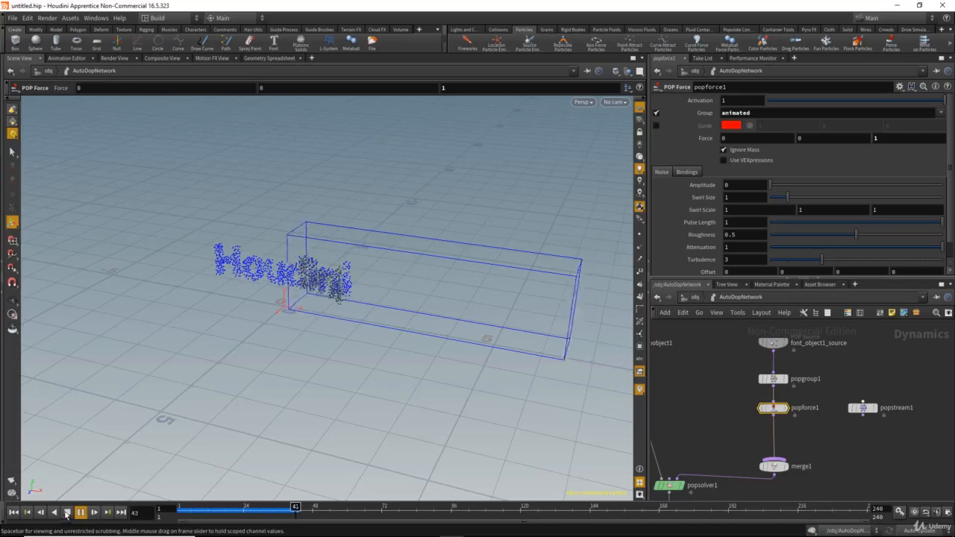
left_click(81, 513)
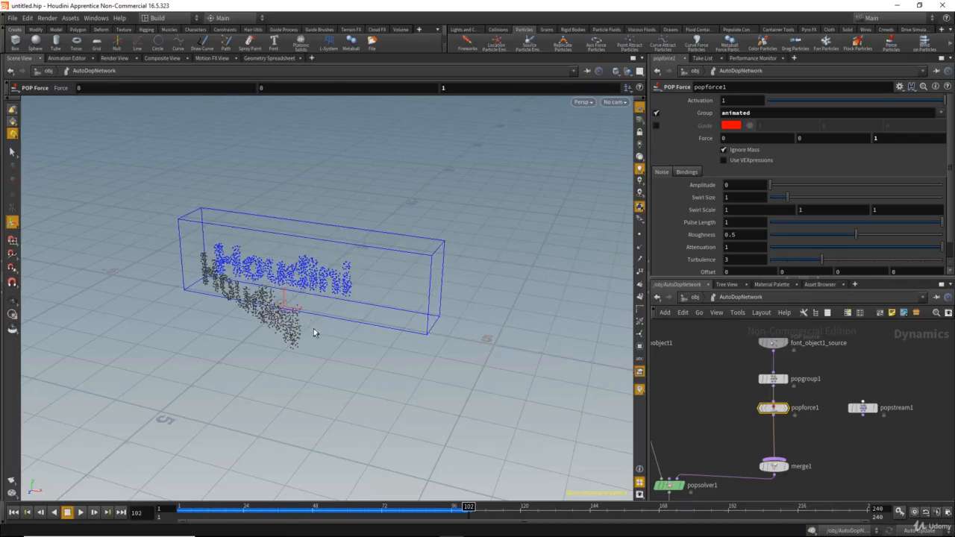
left_click_drag(314, 332, 303, 332, "alt")
Step: Set popforce1's noise Amplitude to 1.18 and scrub to frame 84 to check the scattering
left_click_drag(776, 185, 790, 185)
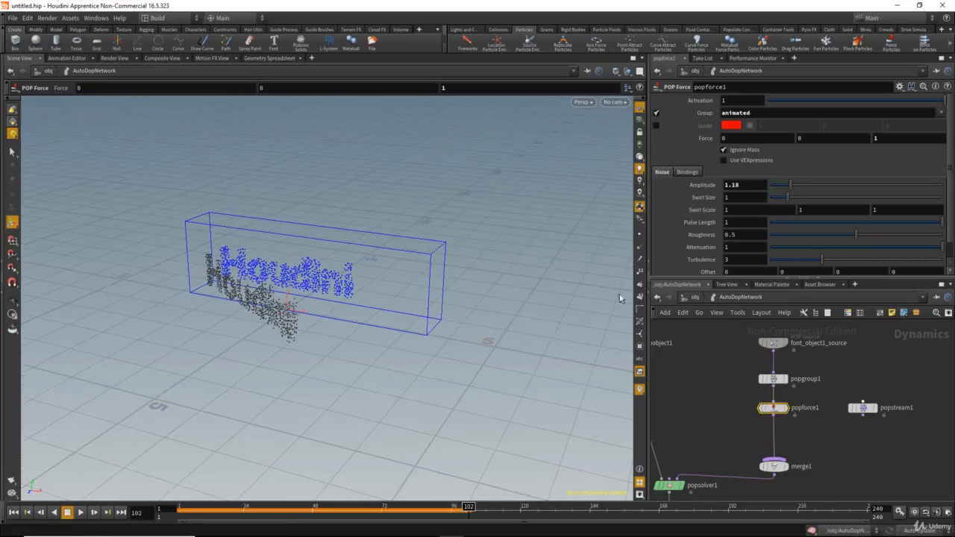
left_click_drag(206, 512, 416, 489)
left_click_drag(326, 304, 398, 291, "alt")
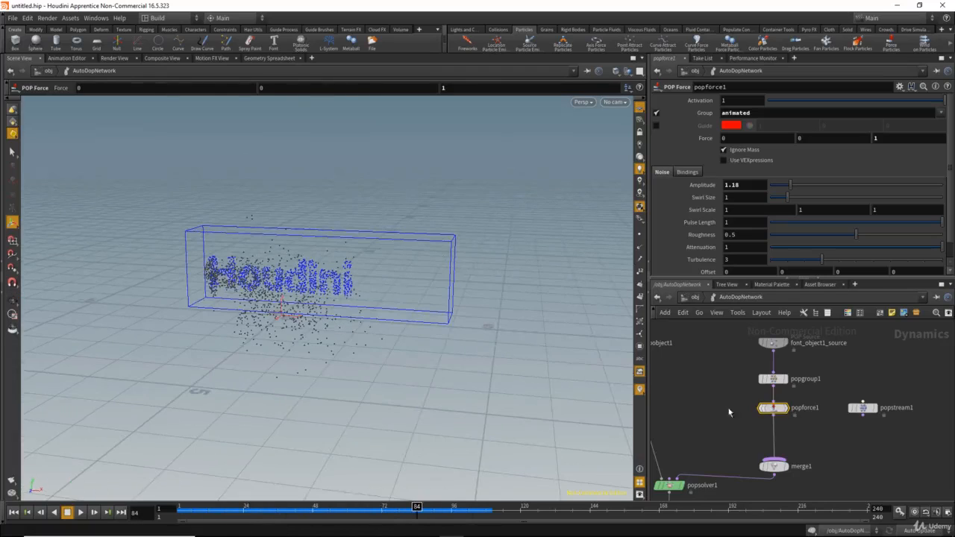
Step: Review font_object1_source's Attributes settings and return to popforce1's parameters
middle_click_drag(726, 409, 760, 407)
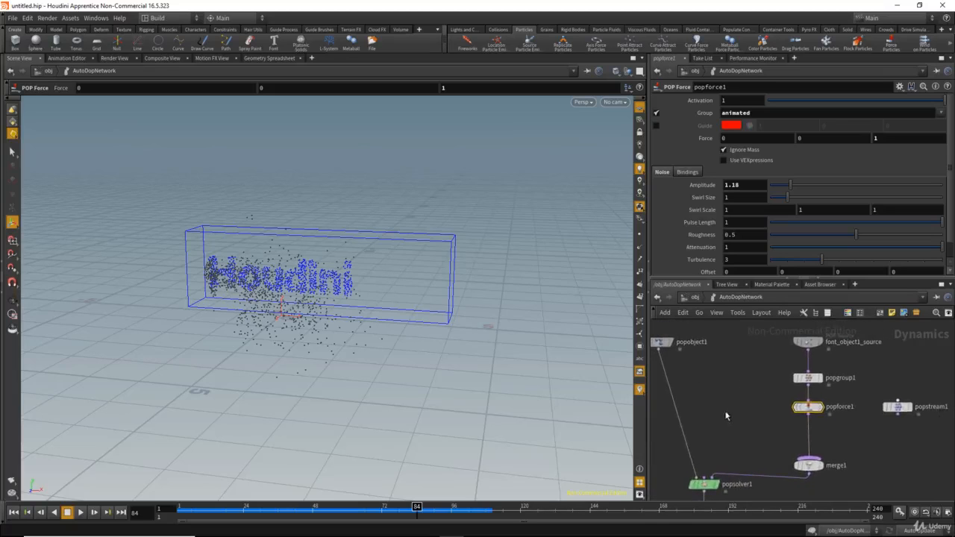
middle_click_drag(762, 362, 743, 380)
left_click(828, 363)
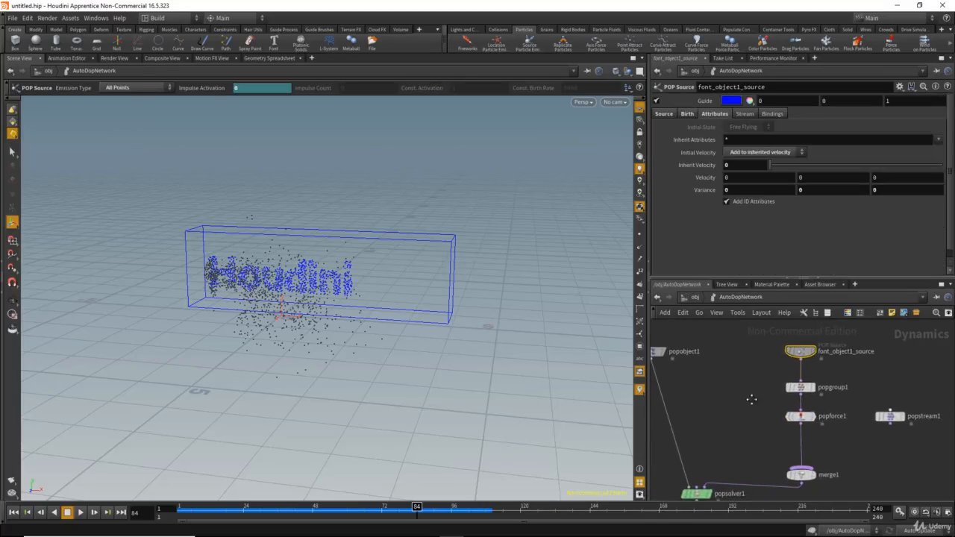
middle_click_drag(745, 421, 745, 413)
left_click(798, 404)
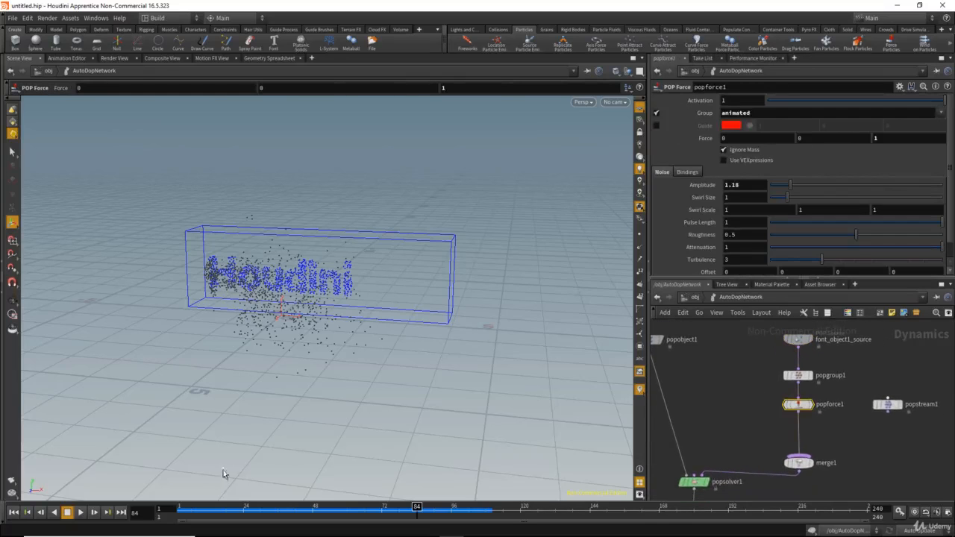